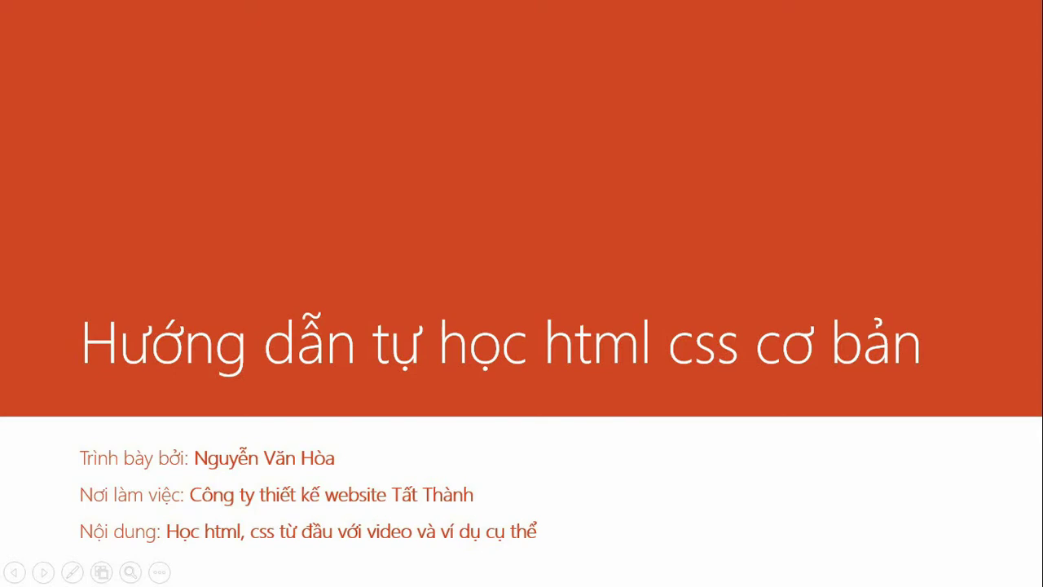
Step: Leave the PowerPoint basics part 2 agenda slide and bring the Photoshop homepage design forward
{"action": "key", "text": "alt+Tab"}
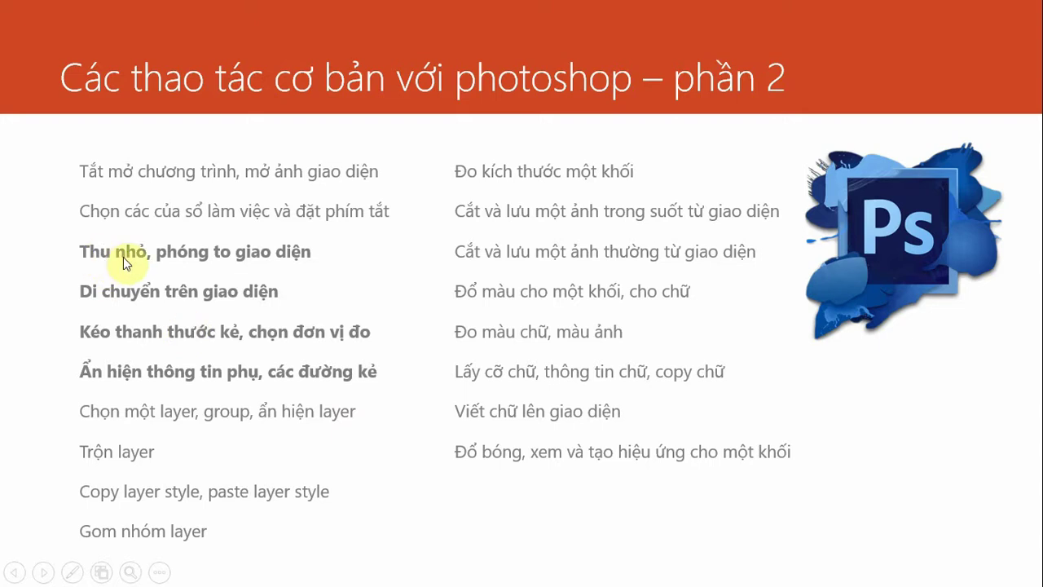
{"action": "key", "text": "alt+Tab"}
{"action": "key", "text": "alt+Tab"}
{"action": "key", "text": "alt+Tab"}
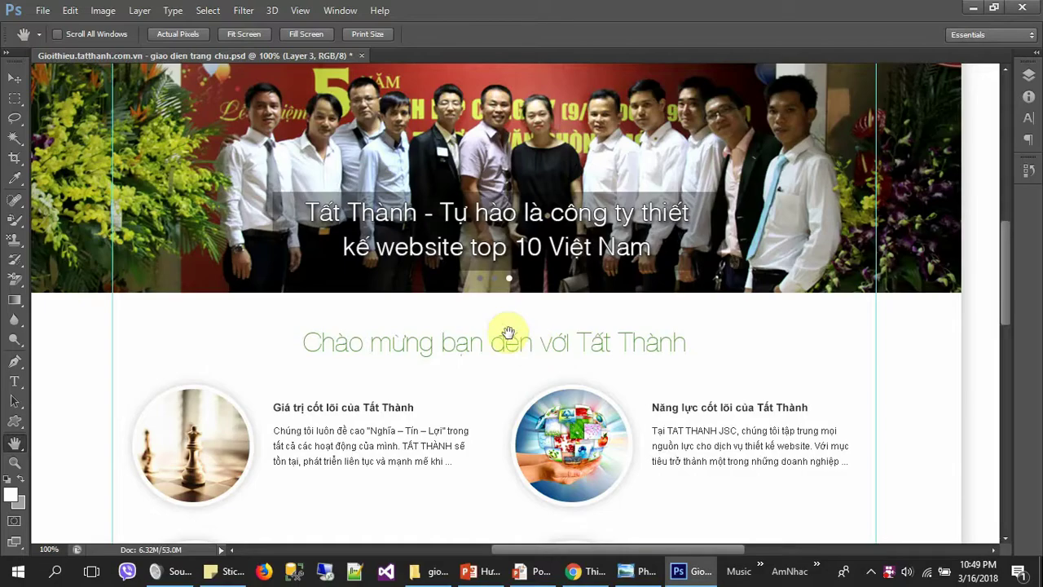
Step: Close the design unsaved and reopen 'Gioithieu.tatthanh.com.vn - giao dien trang chu.psd', dismissing the font warning
{"action": "left_click_drag", "start_coordinate": [451, 194], "coordinate": [539, 249]}
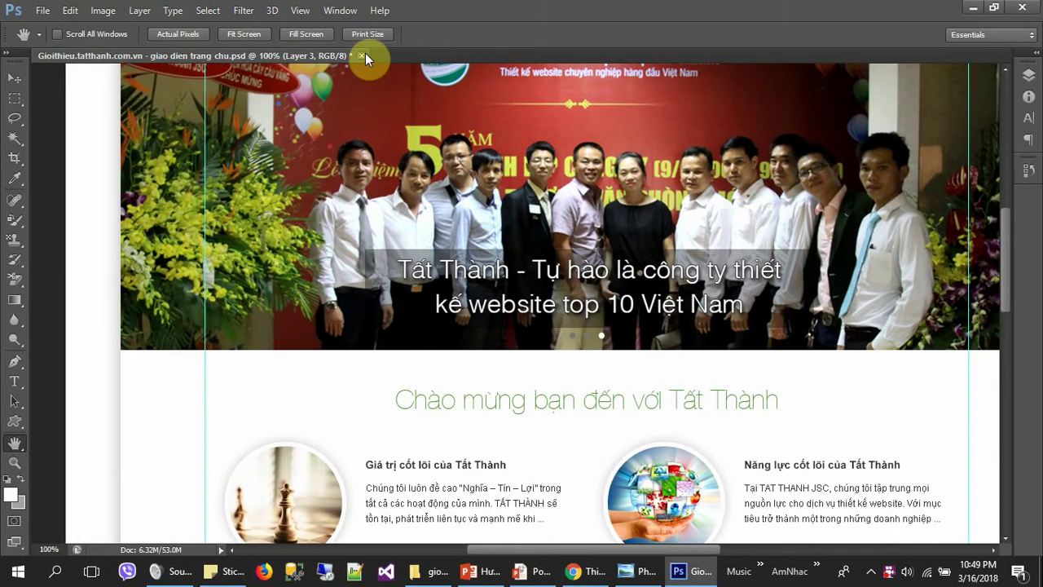
{"action": "key", "text": "n"}
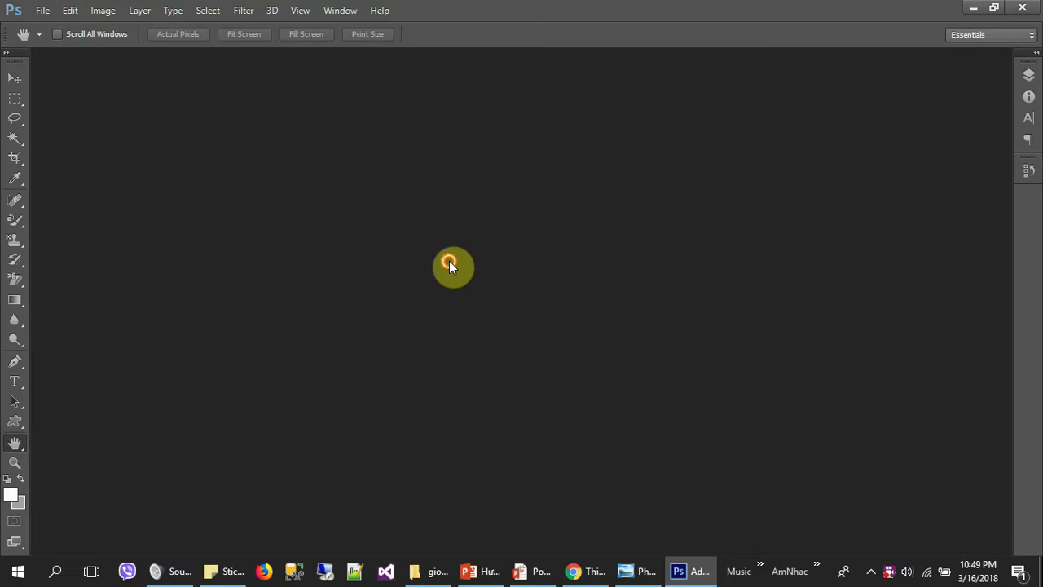
{"action": "double_click", "coordinate": [449, 265]}
{"action": "left_click", "coordinate": [510, 171]}
{"action": "key", "text": "Return"}
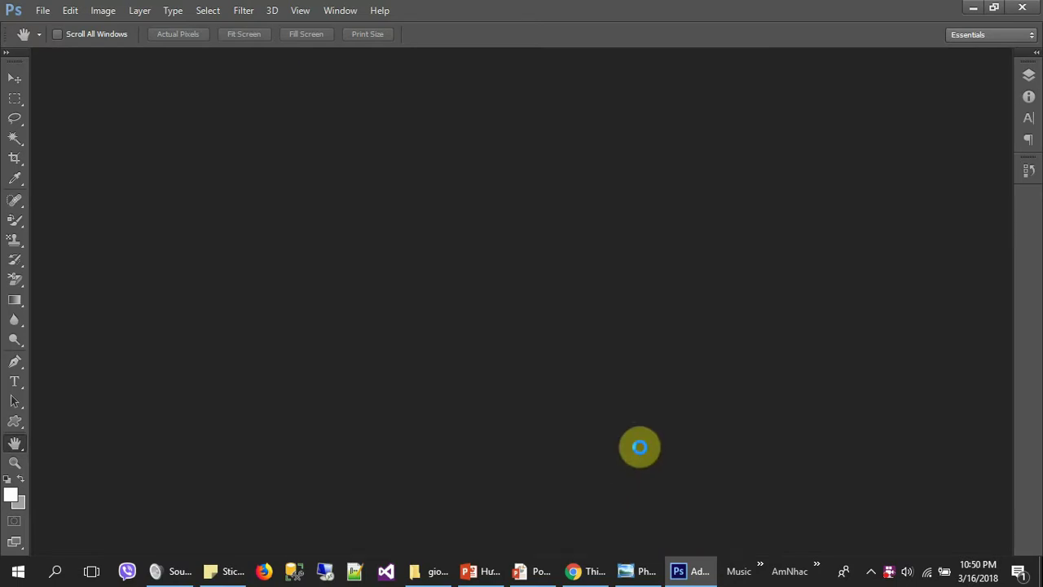
{"action": "left_click", "coordinate": [528, 237]}
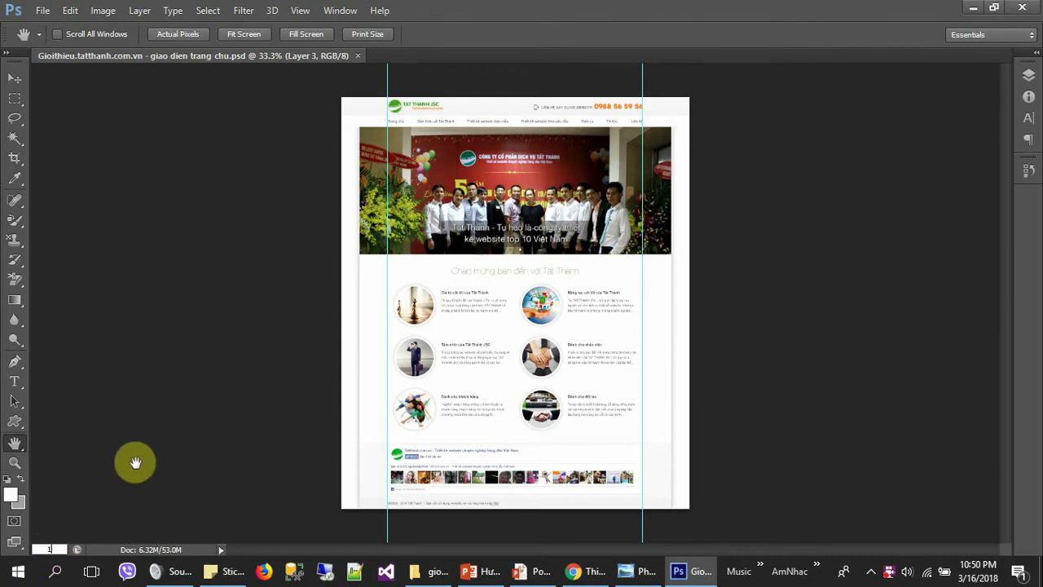
{"action": "type", "text": "00"}
{"action": "key", "text": "Return"}
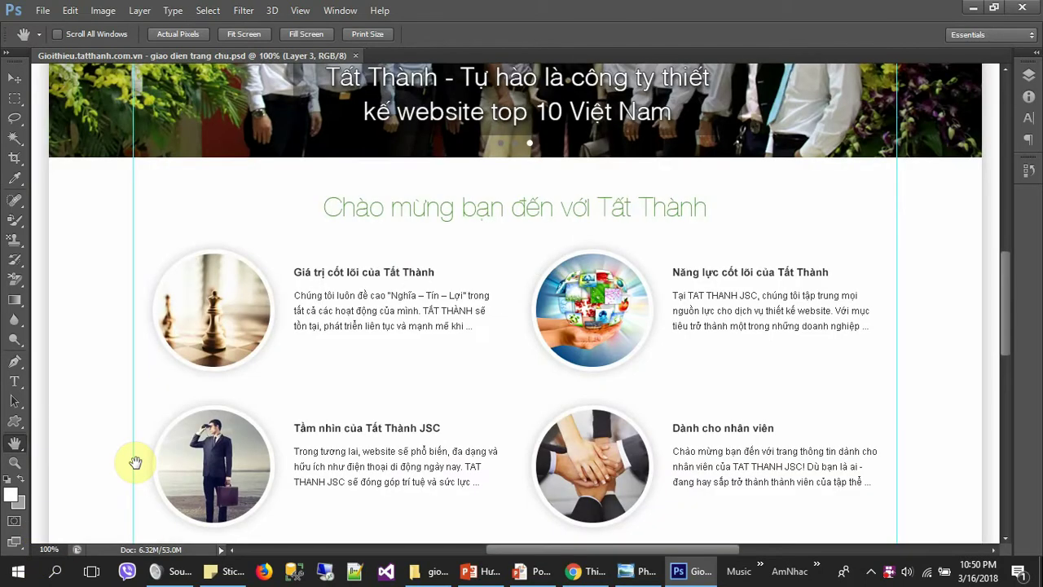
{"action": "key", "text": "ctrl+0"}
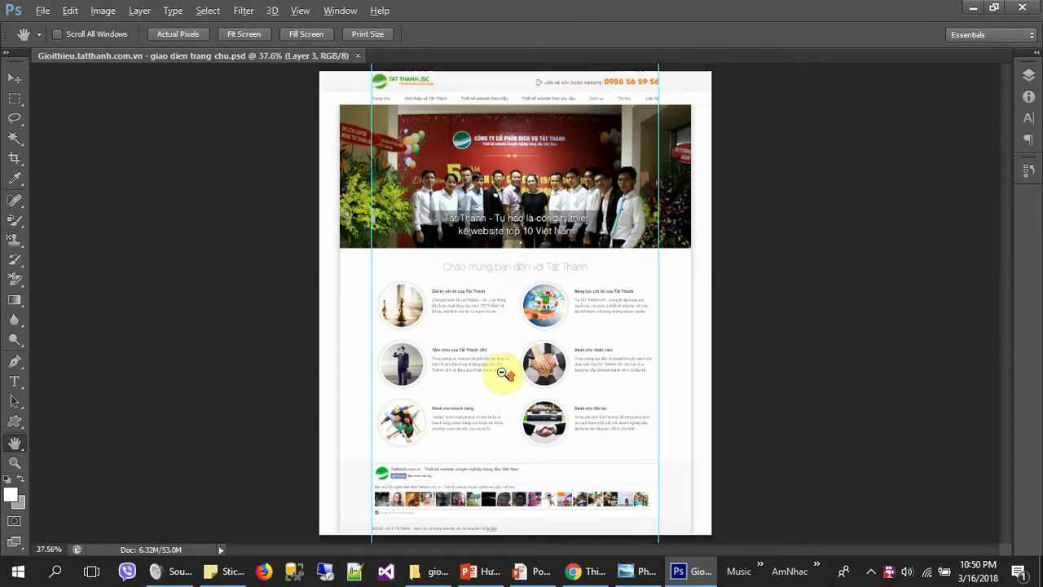
{"action": "mouse_move", "coordinate": [502, 373]}
{"action": "left_mouse_down"}
{"action": "mouse_move", "coordinate": [496, 351]}
{"action": "mouse_move", "coordinate": [502, 389]}
{"action": "mouse_move", "coordinate": [464, 342]}
{"action": "left_mouse_up"}
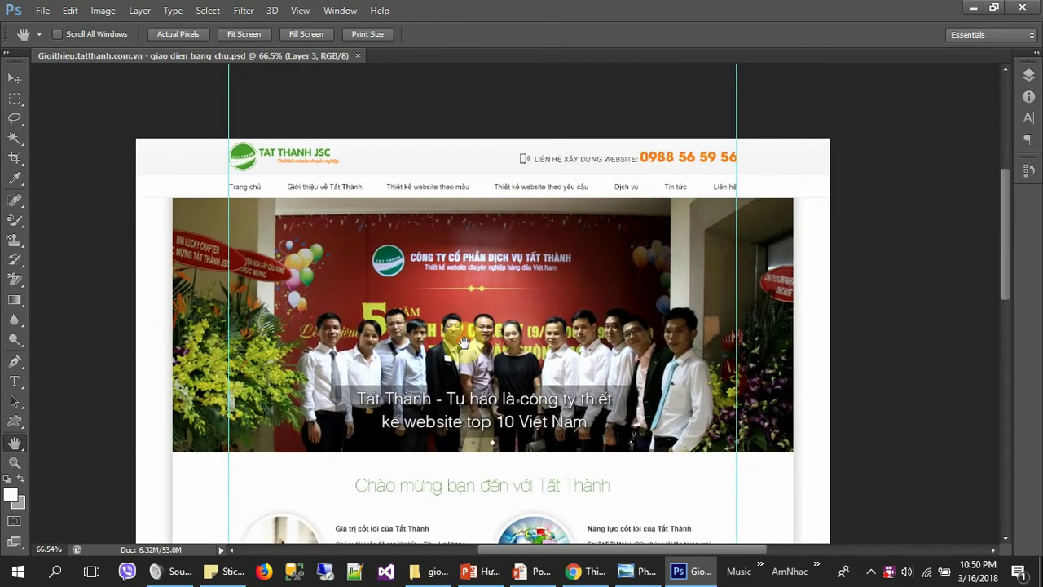
{"action": "scroll", "coordinate": [519, 357], "scroll_direction": "right", "scroll_amount": 2}
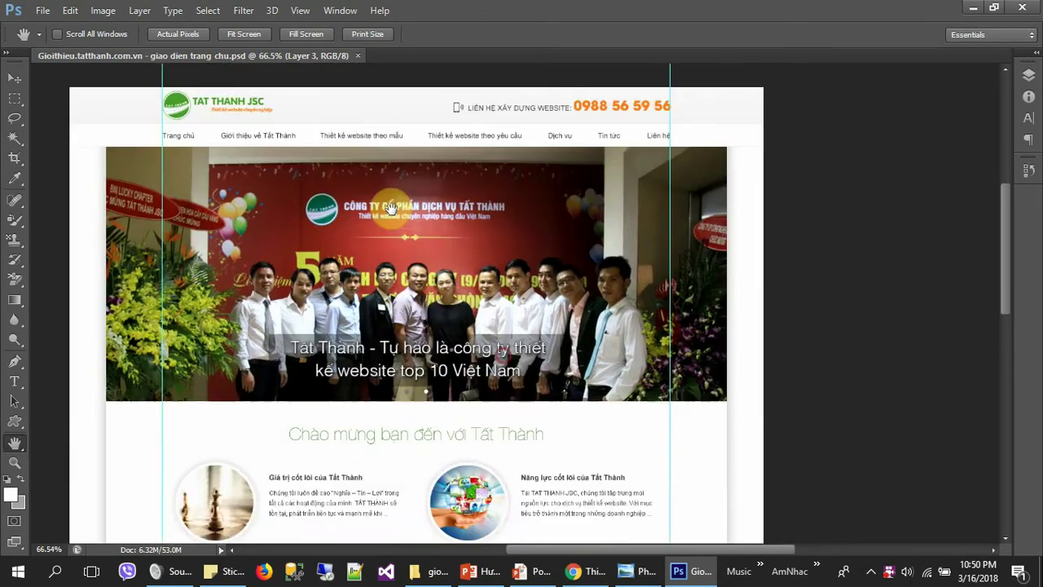
{"action": "scroll", "coordinate": [571, 375], "scroll_direction": "down", "scroll_amount": 5}
{"action": "scroll", "coordinate": [658, 395], "scroll_direction": "left", "scroll_amount": 3}
{"action": "scroll", "coordinate": [498, 314], "scroll_direction": "up", "scroll_amount": 2}
{"action": "mouse_move", "coordinate": [475, 364]}
{"action": "left_mouse_down"}
{"action": "mouse_move", "coordinate": [463, 339]}
{"action": "mouse_move", "coordinate": [597, 316]}
{"action": "mouse_move", "coordinate": [470, 311]}
{"action": "left_mouse_up"}
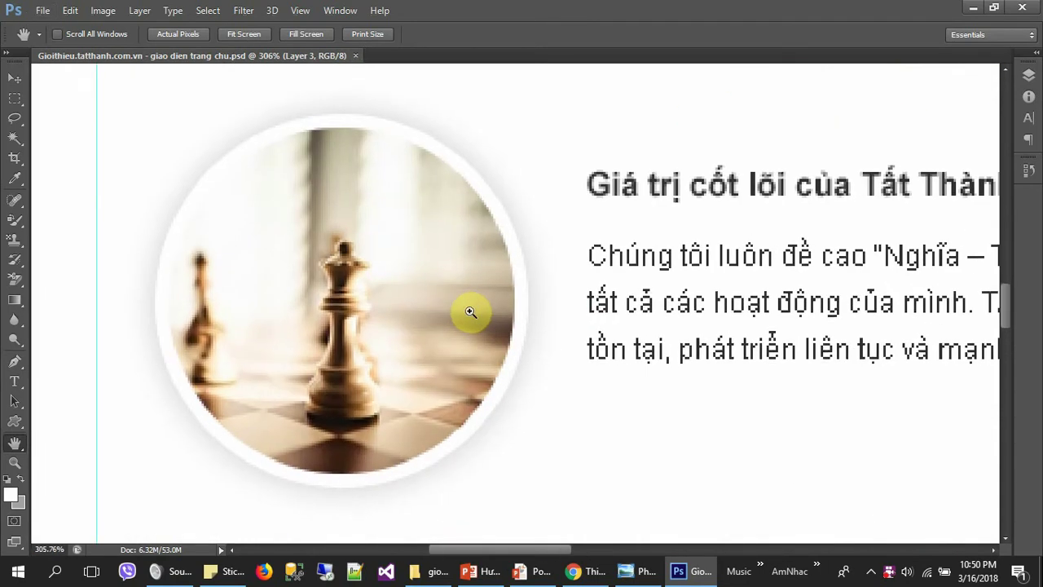
{"action": "key", "text": "ctrl+0"}
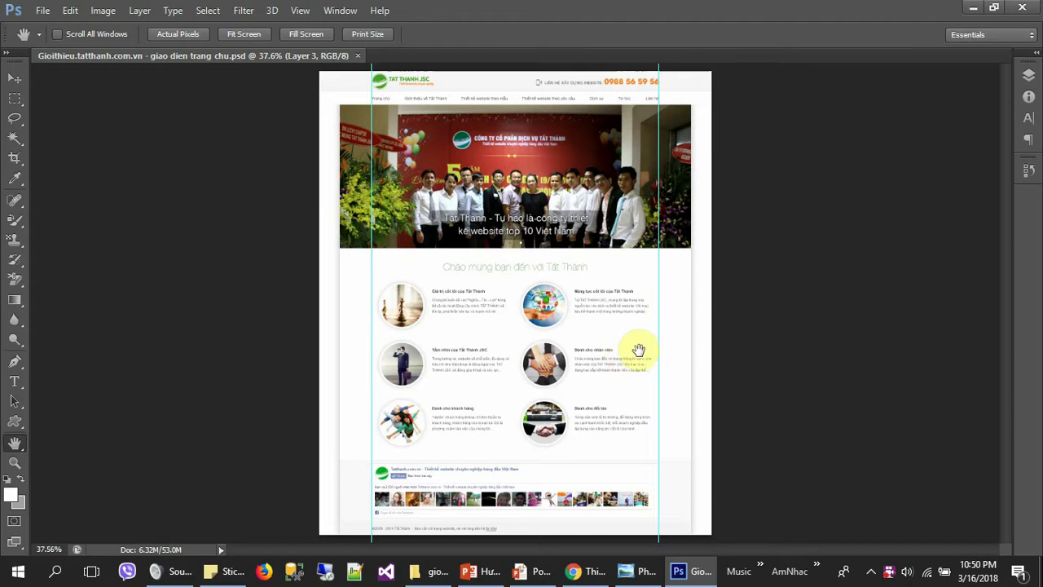
{"action": "left_click", "coordinate": [508, 358], "text": "ctrl"}
{"action": "left_click", "coordinate": [506, 334], "text": "ctrl"}
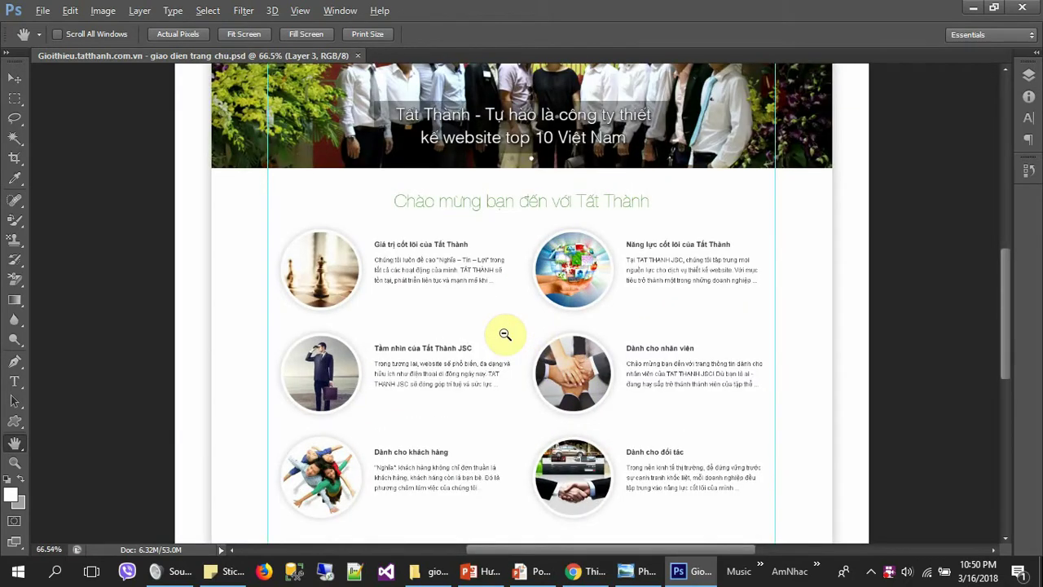
{"action": "key", "text": "ctrl+0"}
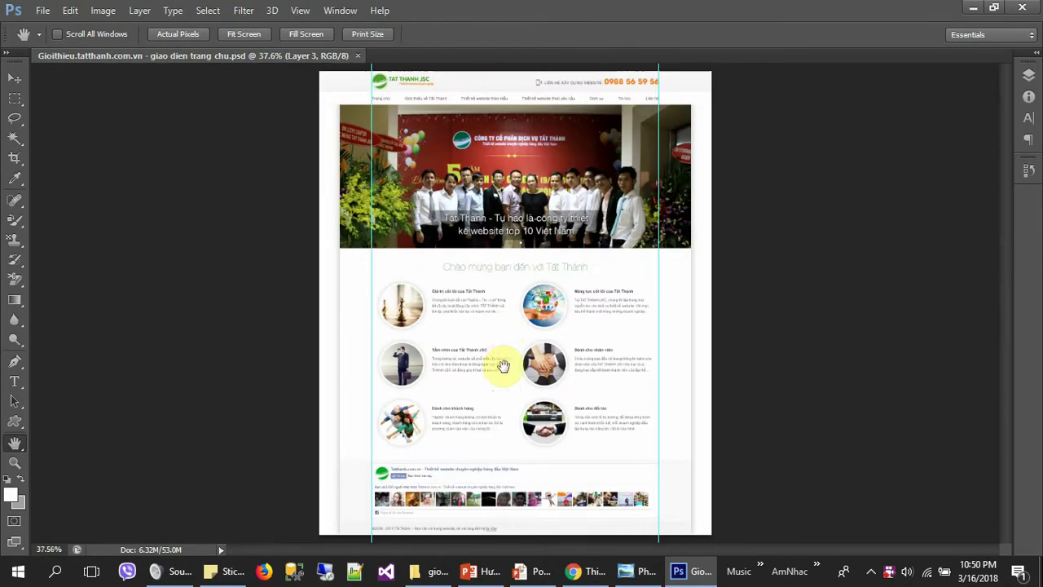
{"action": "mouse_move", "coordinate": [531, 571]}
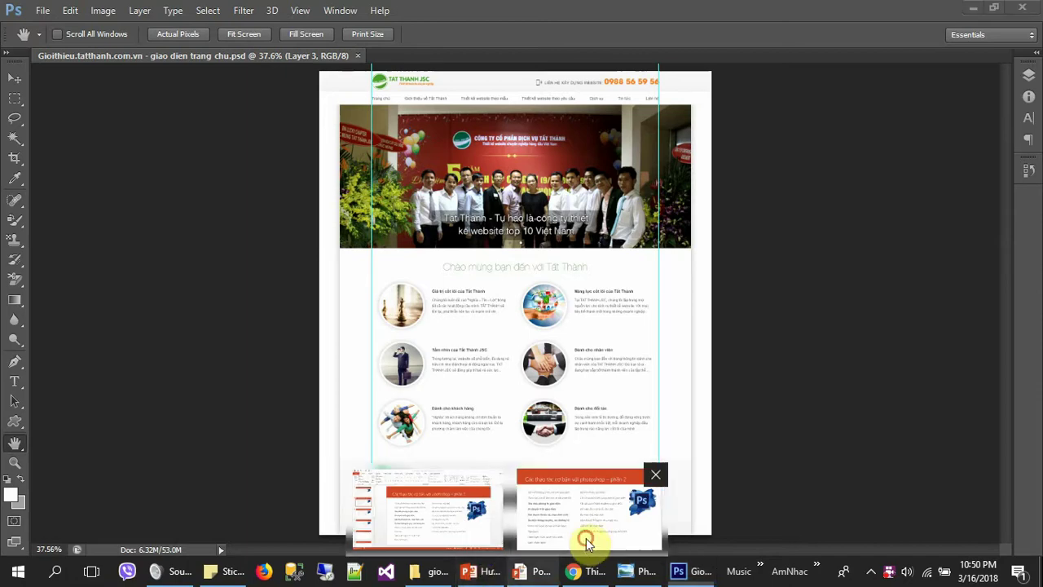
Step: Check the PowerPoint agenda slide, then return to the Photoshop design at 100% zoom
{"action": "left_click", "coordinate": [584, 534]}
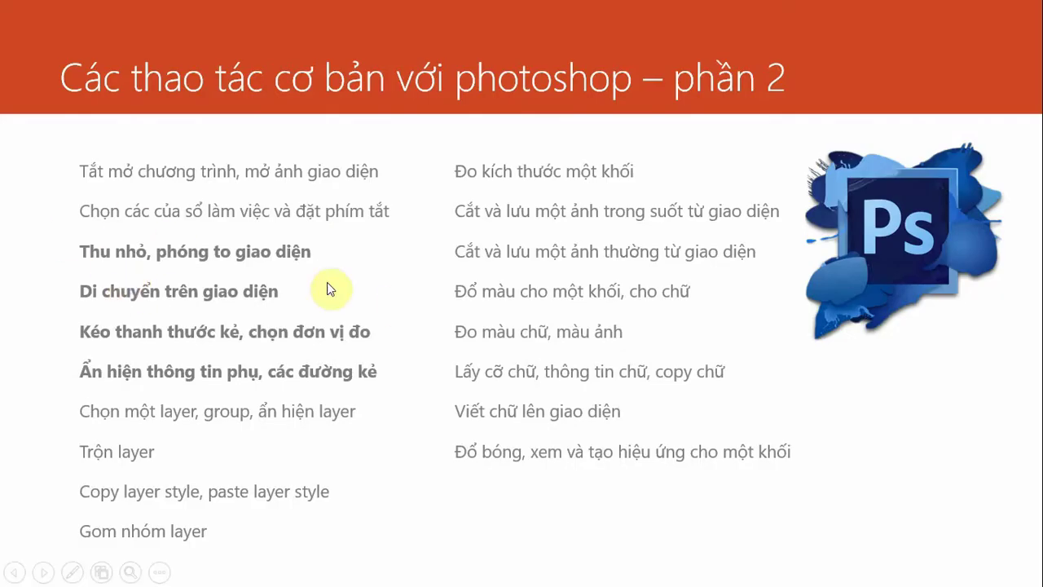
{"action": "key", "text": "alt+Tab"}
{"action": "key", "text": "alt+Tab"}
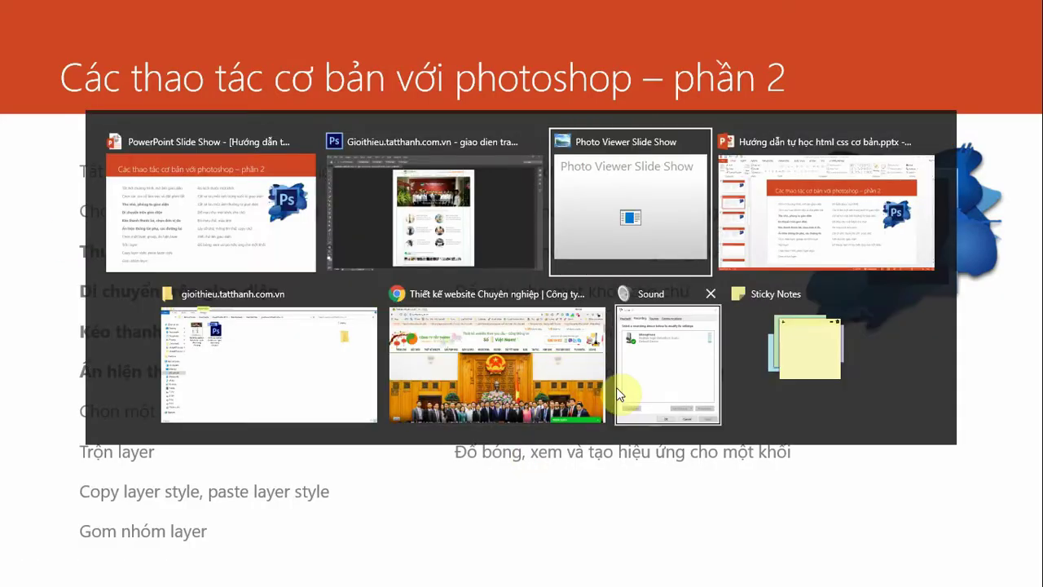
{"action": "key", "text": "alt+Tab"}
{"action": "key", "text": "alt+Tab"}
{"action": "key", "text": "alt+Tab"}
{"action": "key", "text": "alt+Tab"}
{"action": "key", "text": "alt+Tab"}
{"action": "key", "text": "alt+Tab"}
{"action": "key", "text": "alt+Tab"}
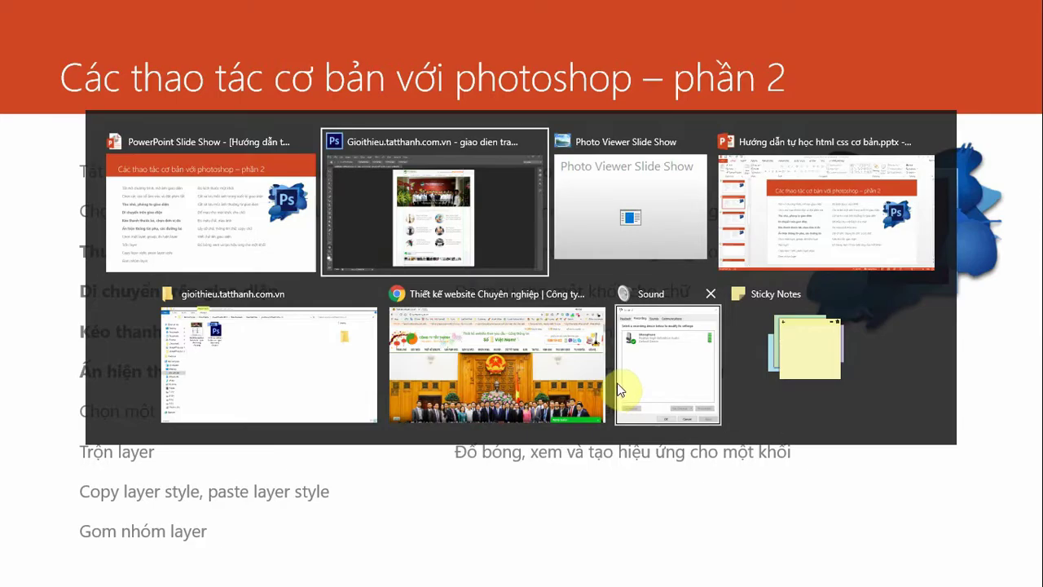
{"action": "key", "text": "alt"}
{"action": "key", "text": "ctrl+1"}
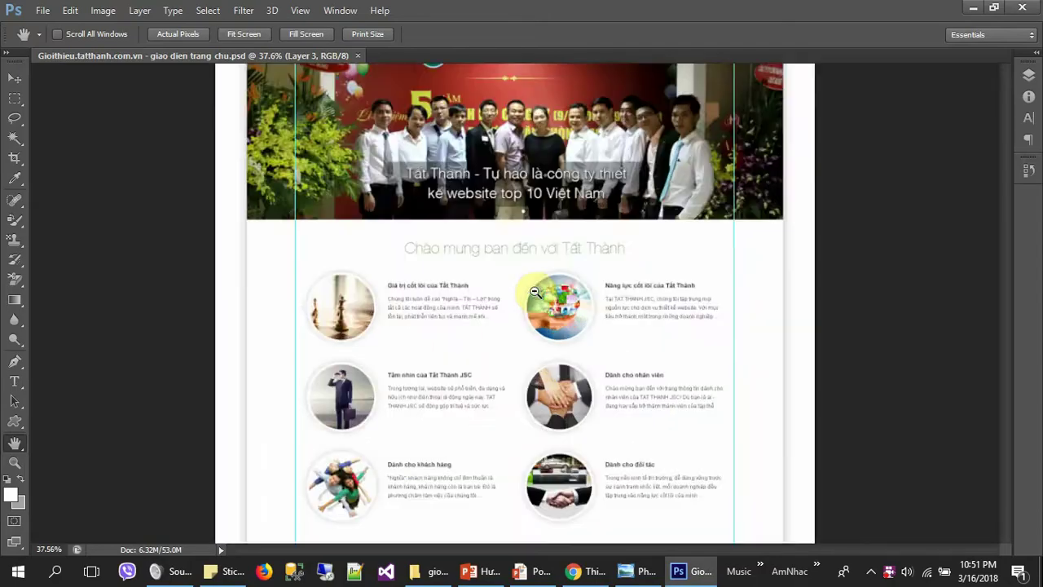
{"action": "left_click", "coordinate": [1007, 539]}
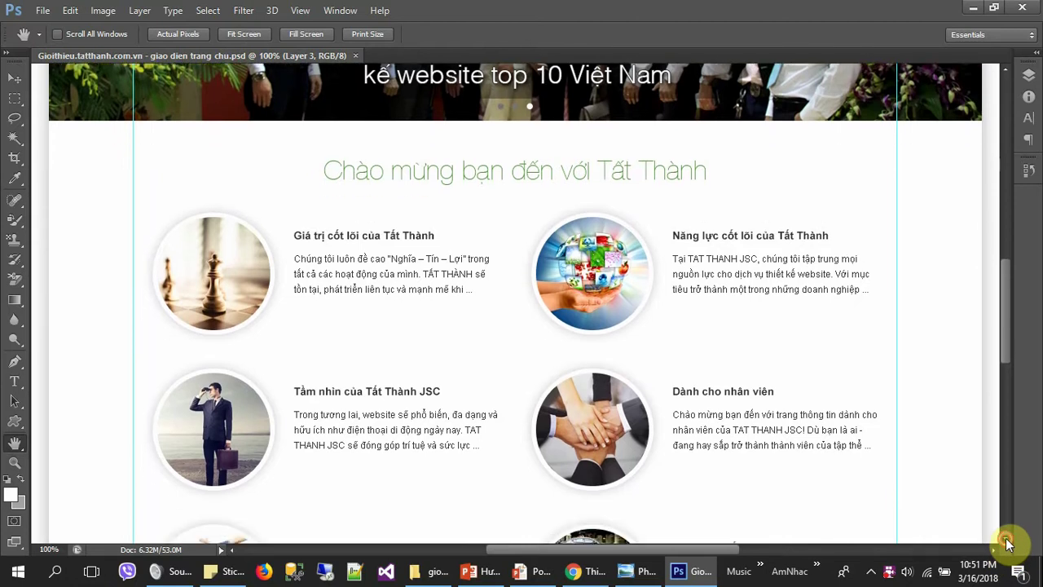
{"action": "left_click", "coordinate": [993, 548]}
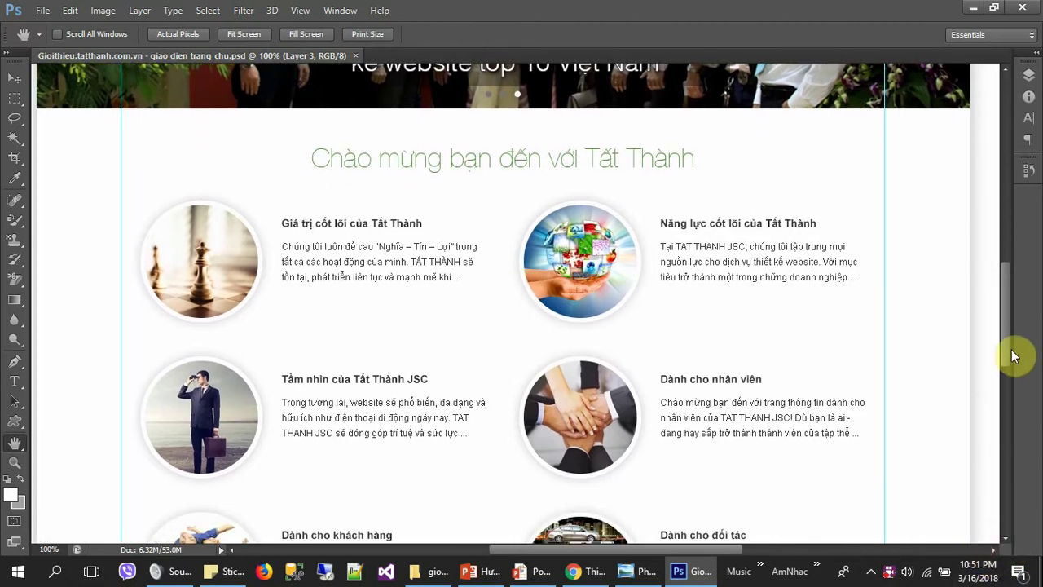
{"action": "mouse_move", "coordinate": [1011, 356]}
{"action": "left_mouse_down"}
{"action": "mouse_move", "coordinate": [1015, 435]}
{"action": "mouse_move", "coordinate": [996, 348]}
{"action": "left_mouse_up"}
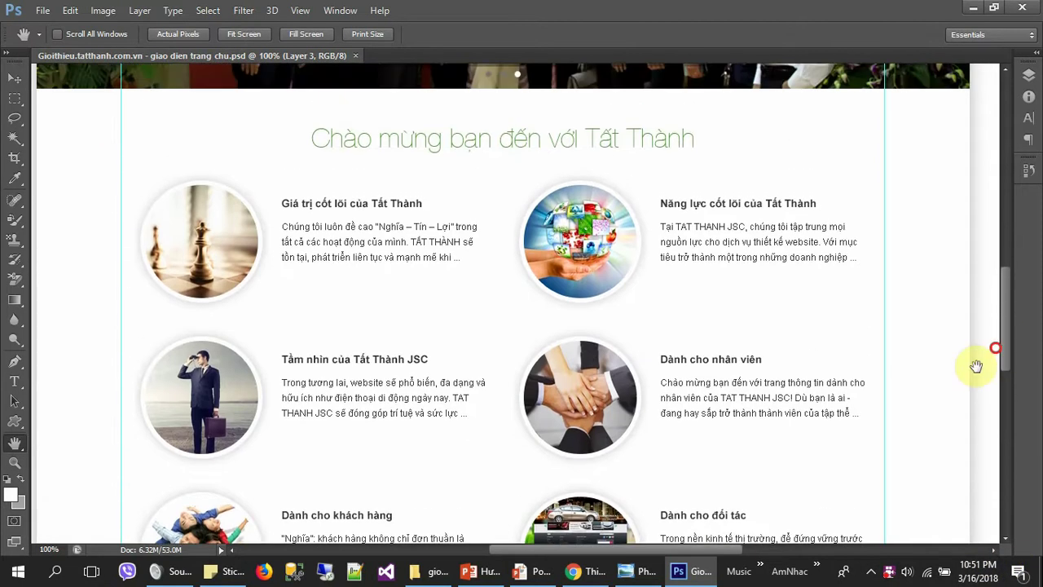
{"action": "left_click_drag", "start_coordinate": [712, 548], "coordinate": [720, 547]}
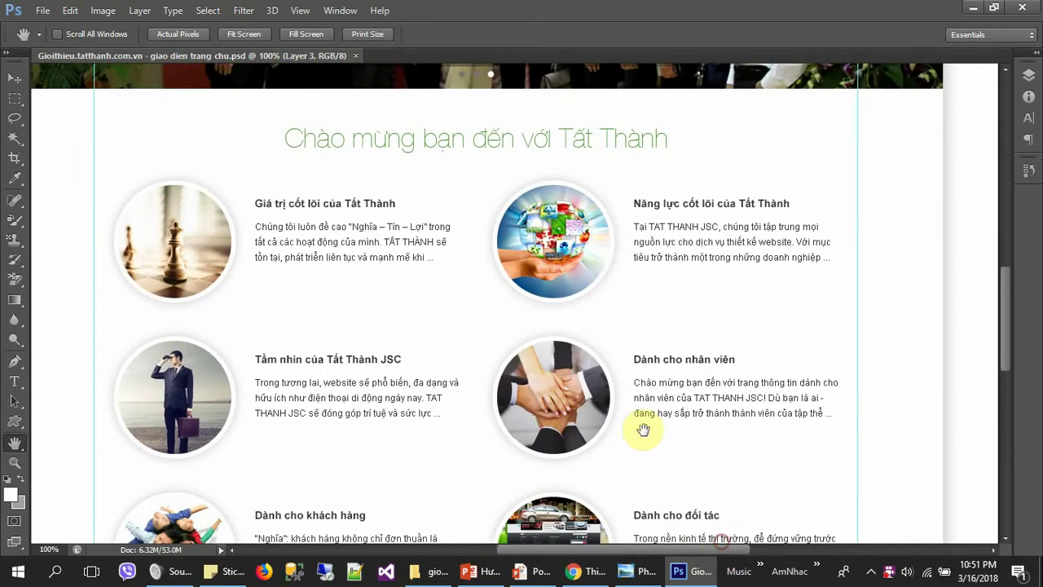
{"action": "left_click_drag", "start_coordinate": [640, 416], "coordinate": [638, 404]}
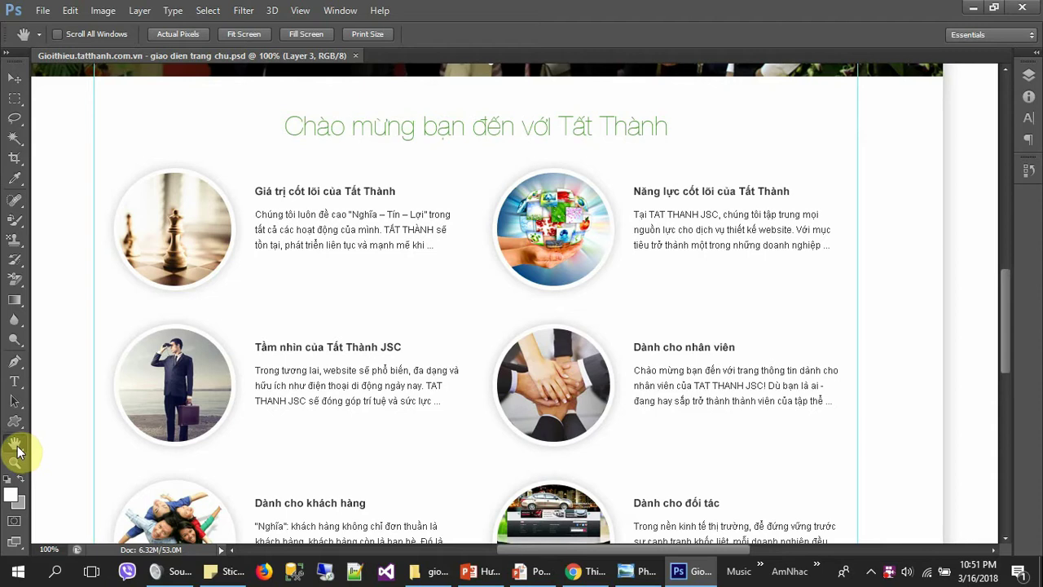
{"action": "left_click", "coordinate": [15, 79]}
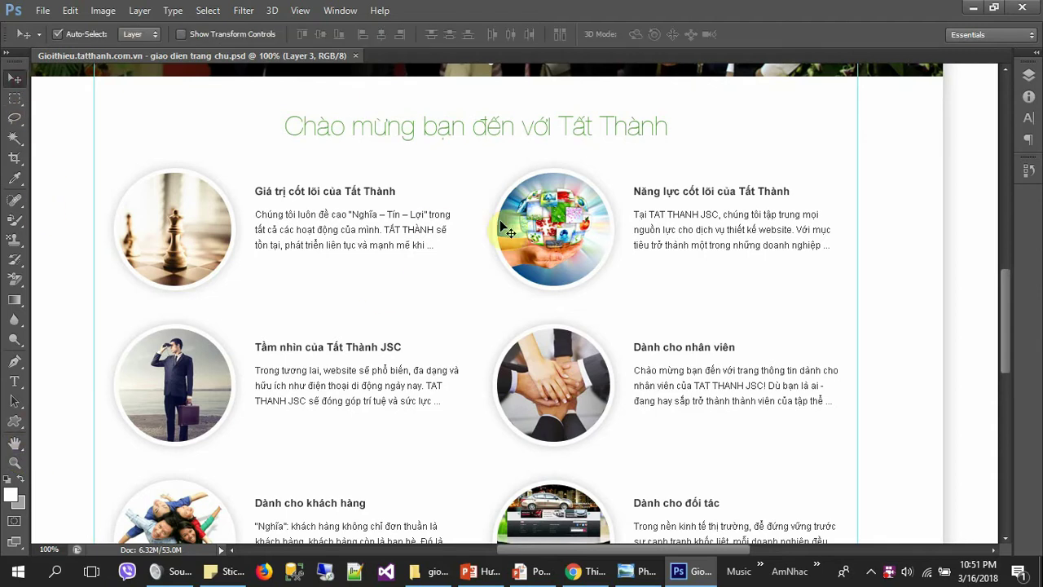
{"action": "left_click", "coordinate": [15, 444]}
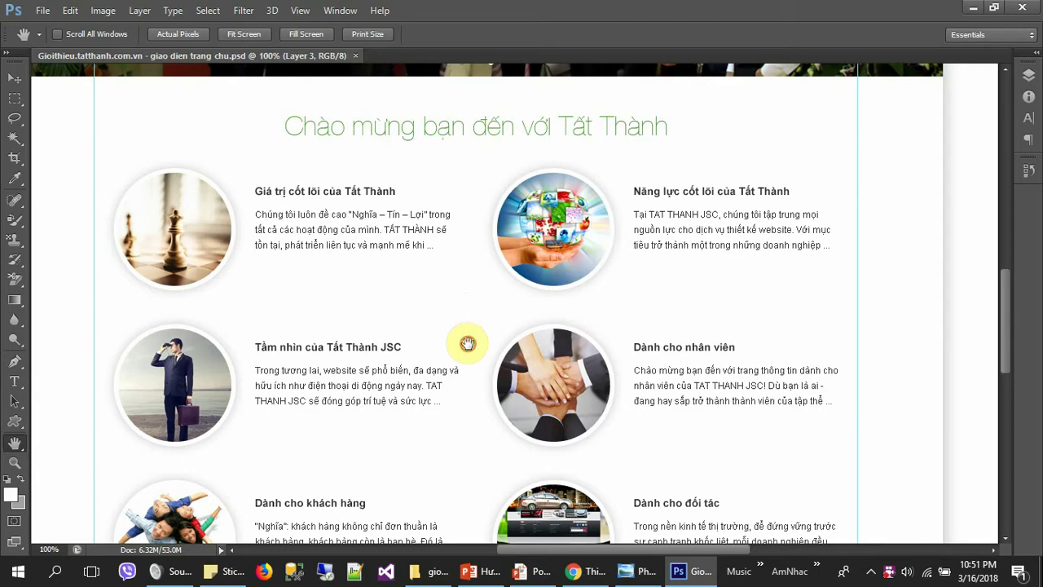
{"action": "mouse_move", "coordinate": [466, 342]}
{"action": "left_mouse_down"}
{"action": "mouse_move", "coordinate": [461, 139]}
{"action": "mouse_move", "coordinate": [521, 303]}
{"action": "mouse_move", "coordinate": [450, 389]}
{"action": "mouse_move", "coordinate": [496, 298]}
{"action": "mouse_move", "coordinate": [448, 207]}
{"action": "left_mouse_up"}
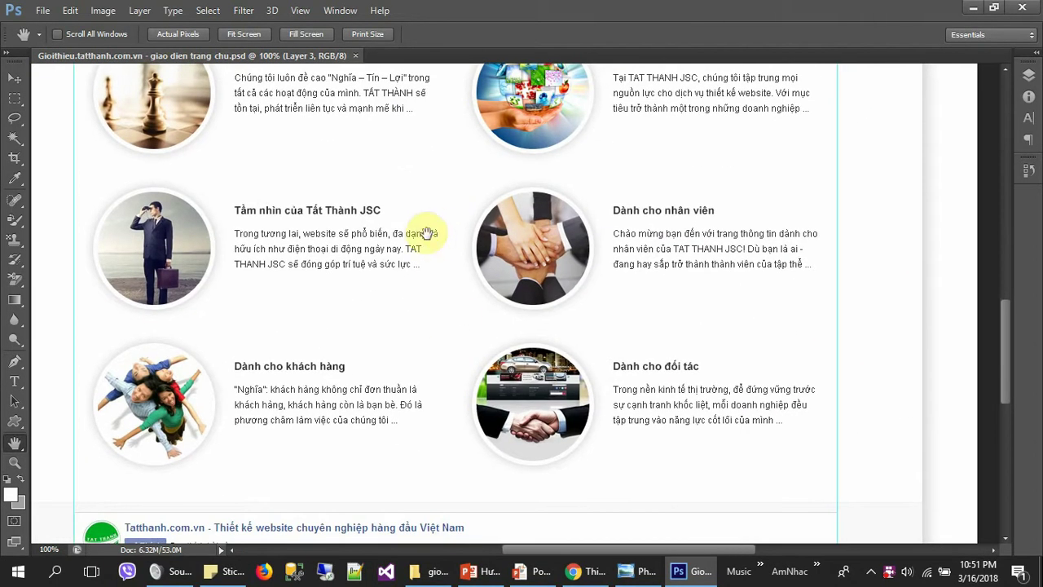
{"action": "mouse_move", "coordinate": [234, 222]}
{"action": "left_mouse_down"}
{"action": "mouse_move", "coordinate": [380, 215]}
{"action": "mouse_move", "coordinate": [35, 149]}
{"action": "left_mouse_up"}
{"action": "mouse_move", "coordinate": [510, 221]}
{"action": "left_mouse_down"}
{"action": "mouse_move", "coordinate": [368, 223]}
{"action": "mouse_move", "coordinate": [478, 396]}
{"action": "mouse_move", "coordinate": [445, 448]}
{"action": "mouse_move", "coordinate": [530, 293]}
{"action": "mouse_move", "coordinate": [494, 354]}
{"action": "mouse_move", "coordinate": [478, 244]}
{"action": "mouse_move", "coordinate": [531, 392]}
{"action": "mouse_move", "coordinate": [641, 414]}
{"action": "mouse_move", "coordinate": [591, 174]}
{"action": "mouse_move", "coordinate": [435, 144]}
{"action": "left_mouse_up"}
{"action": "mouse_move", "coordinate": [401, 365]}
{"action": "left_mouse_down"}
{"action": "mouse_move", "coordinate": [473, 372]}
{"action": "mouse_move", "coordinate": [532, 396]}
{"action": "mouse_move", "coordinate": [517, 391]}
{"action": "left_mouse_up"}
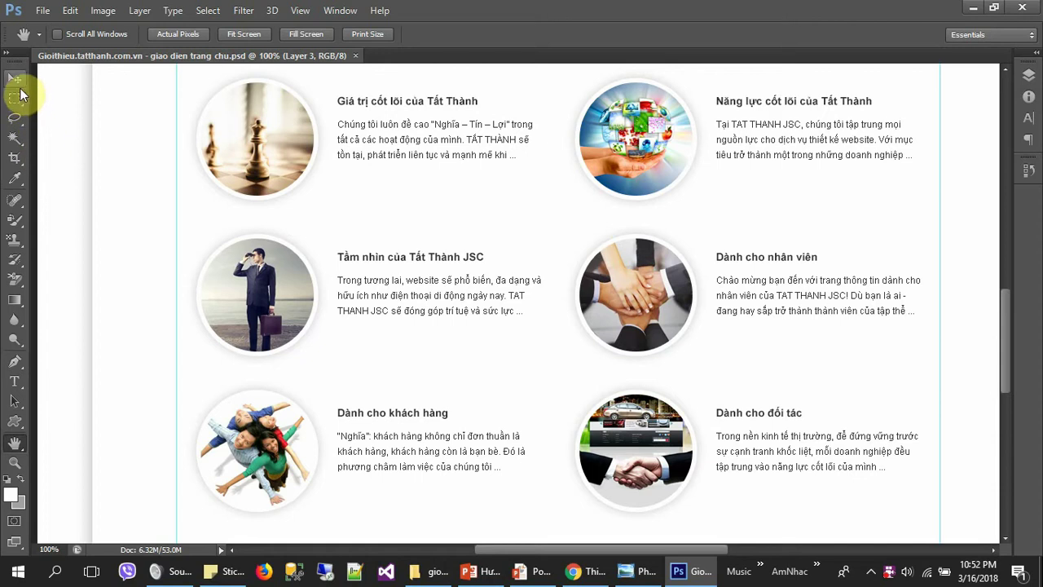
Step: Draw a rectangular selection over the left feature images, then pan toward the banner
{"action": "left_click", "coordinate": [15, 98]}
{"action": "left_click_drag", "start_coordinate": [256, 167], "coordinate": [385, 313]}
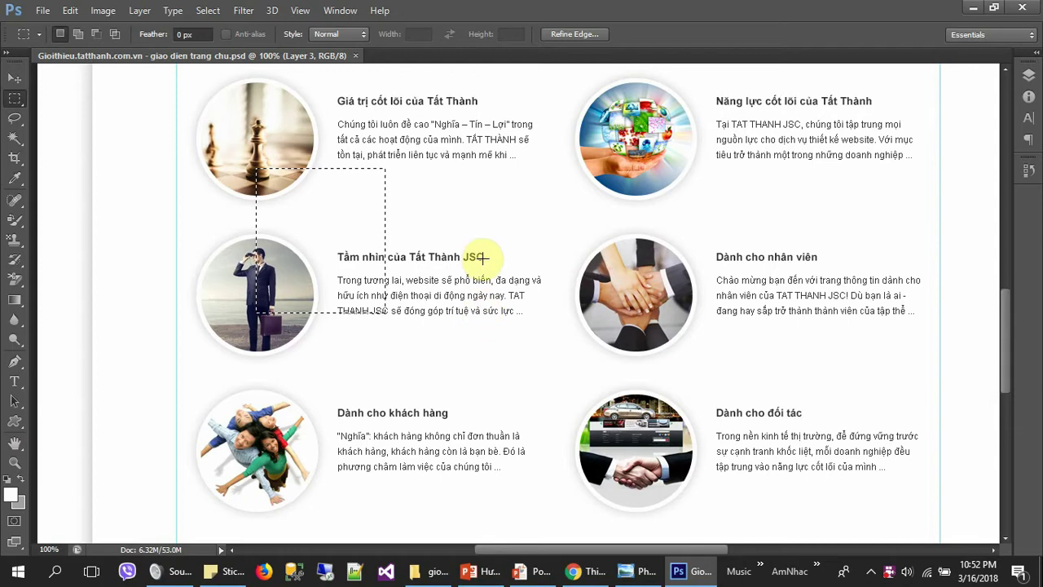
{"action": "key", "text": "h"}
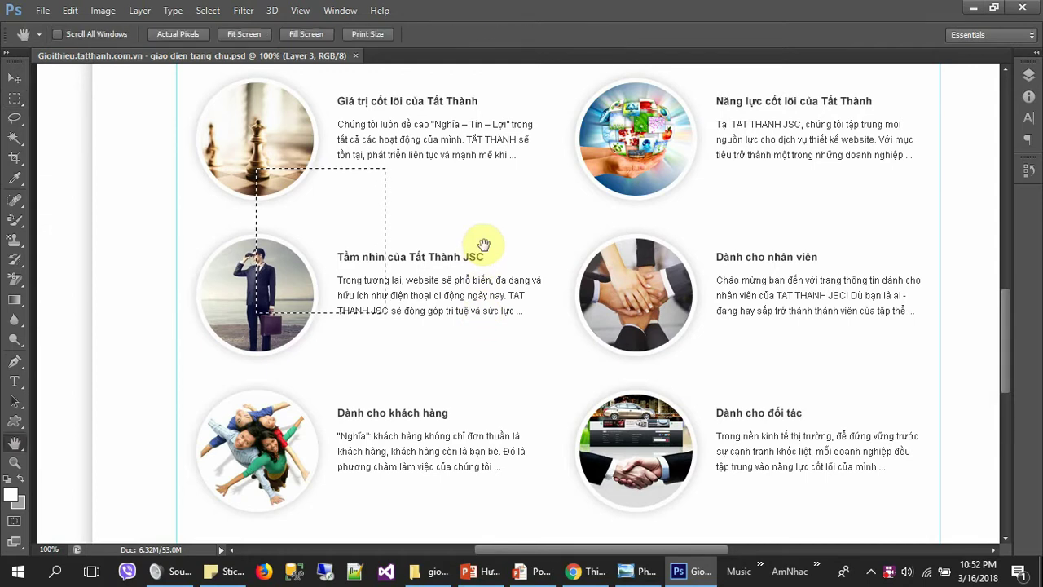
{"action": "left_click_drag", "start_coordinate": [483, 247], "coordinate": [461, 473]}
{"action": "scroll", "coordinate": [478, 367], "scroll_direction": "down", "scroll_amount": 5}
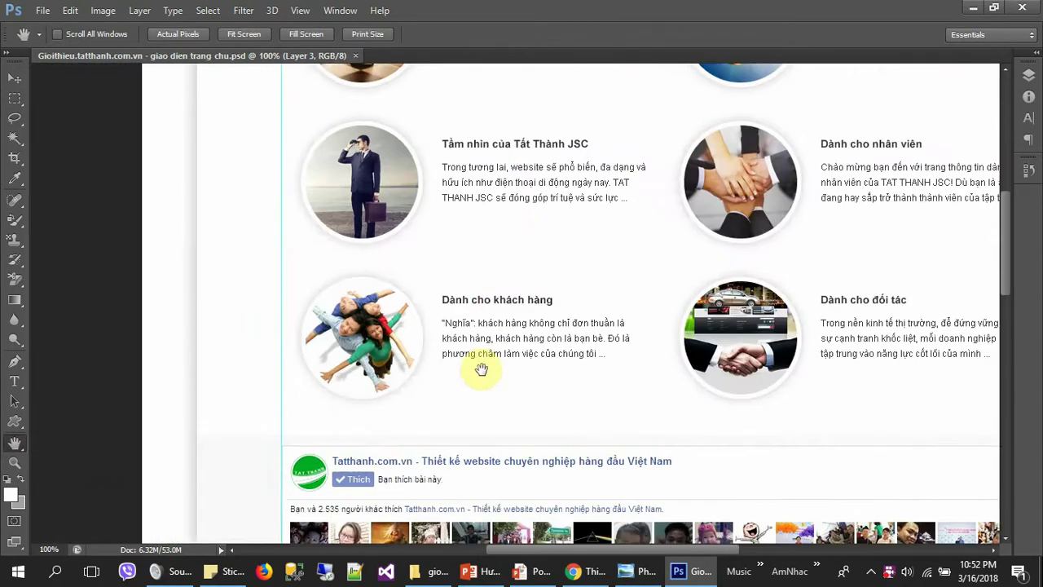
{"action": "scroll", "coordinate": [431, 274], "scroll_direction": "down", "scroll_amount": 3}
{"action": "scroll", "coordinate": [477, 344], "scroll_direction": "up", "scroll_amount": 6}
{"action": "scroll", "coordinate": [477, 345], "scroll_direction": "right", "scroll_amount": 2}
{"action": "scroll", "coordinate": [620, 324], "scroll_direction": "down", "scroll_amount": 2}
{"action": "scroll", "coordinate": [620, 324], "scroll_direction": "left", "scroll_amount": 2}
{"action": "left_click_drag", "start_coordinate": [619, 325], "coordinate": [619, 307]}
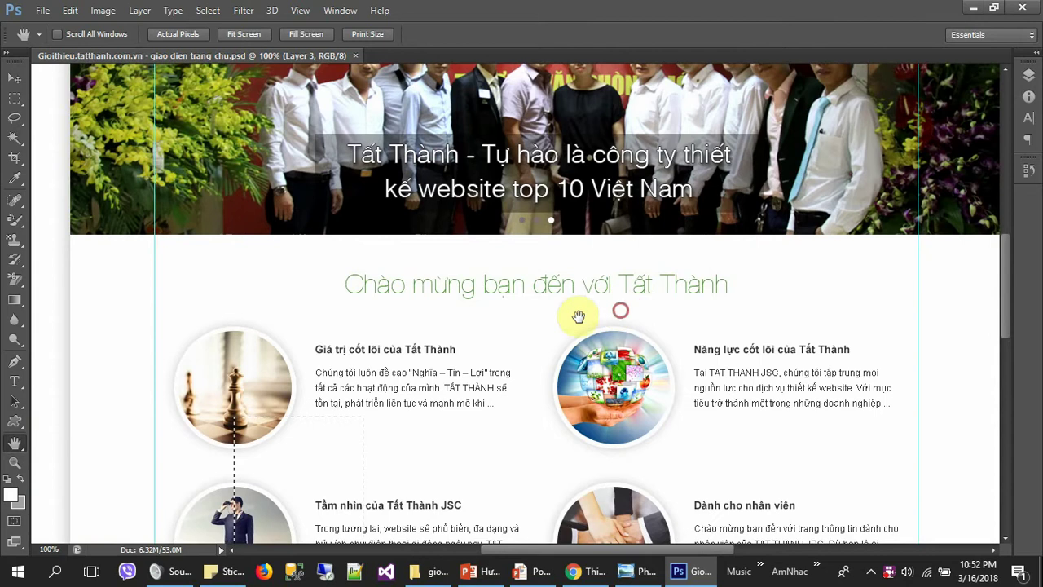
Step: Deselect, compare the marquee and Hand tools, and pan across the lower feature blocks and back
{"action": "key", "text": "m"}
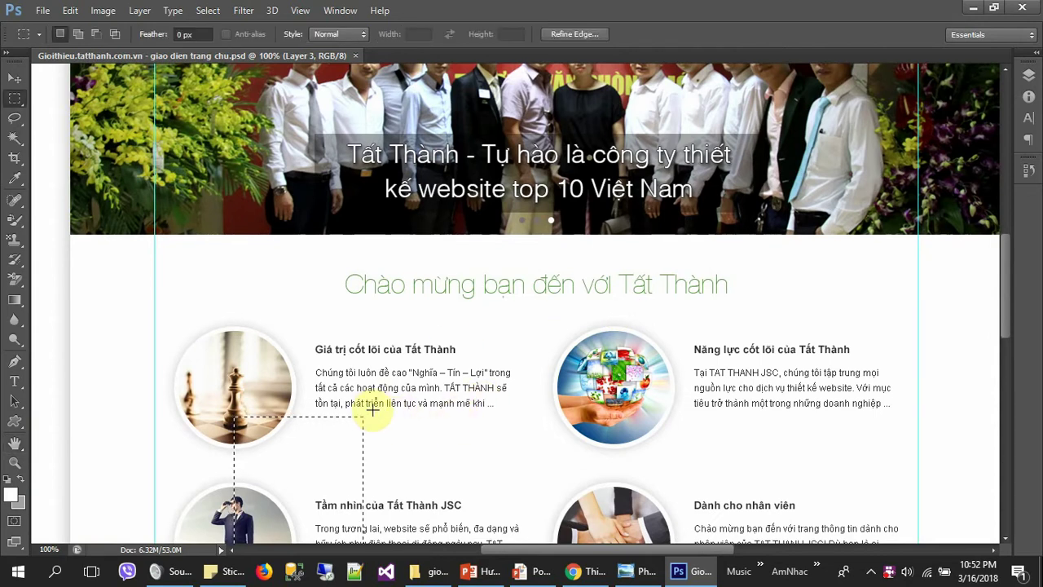
{"action": "left_click", "coordinate": [140, 429]}
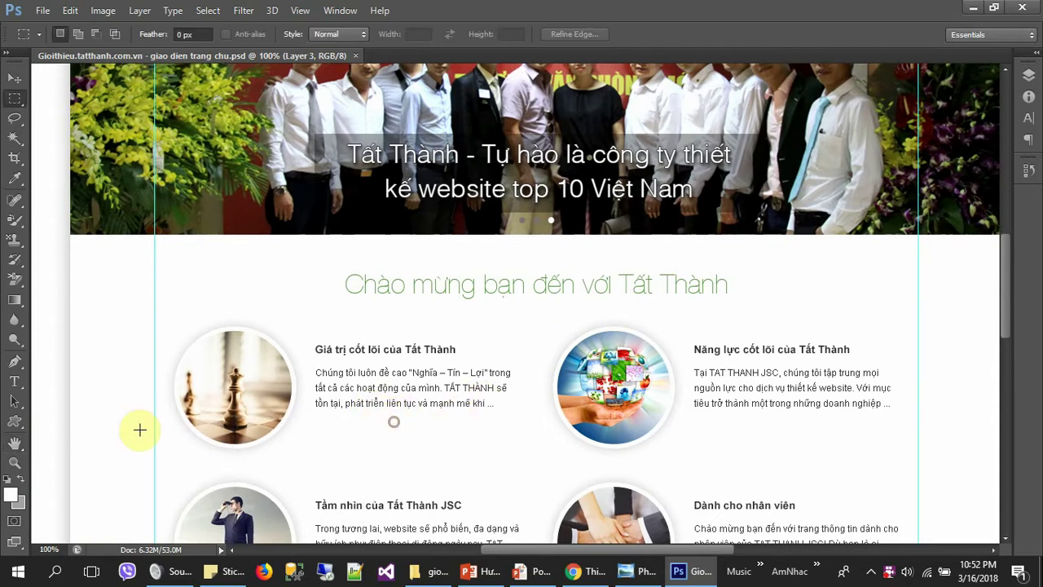
{"action": "left_click", "coordinate": [22, 449]}
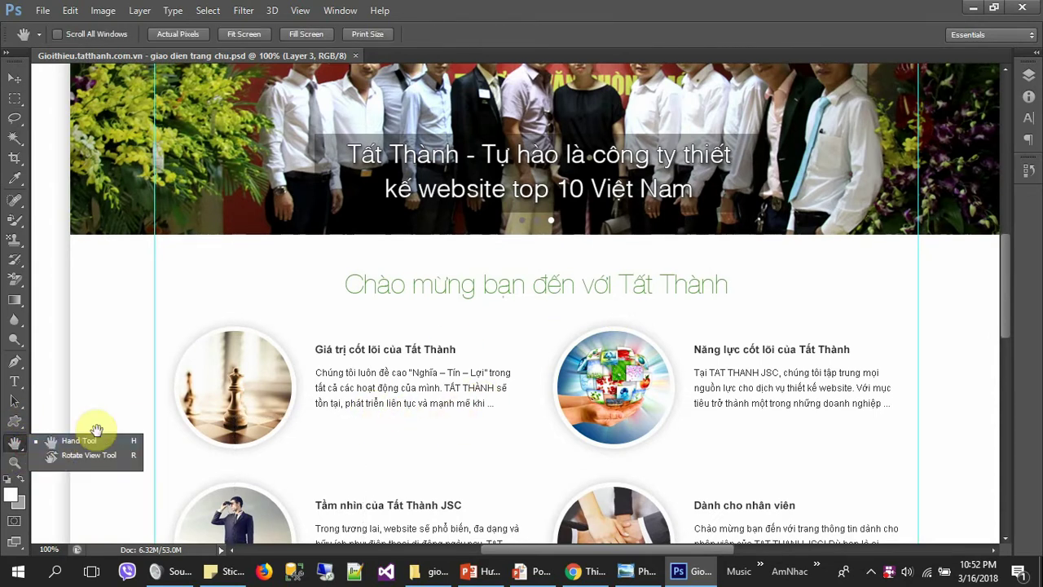
{"action": "left_click", "coordinate": [15, 99]}
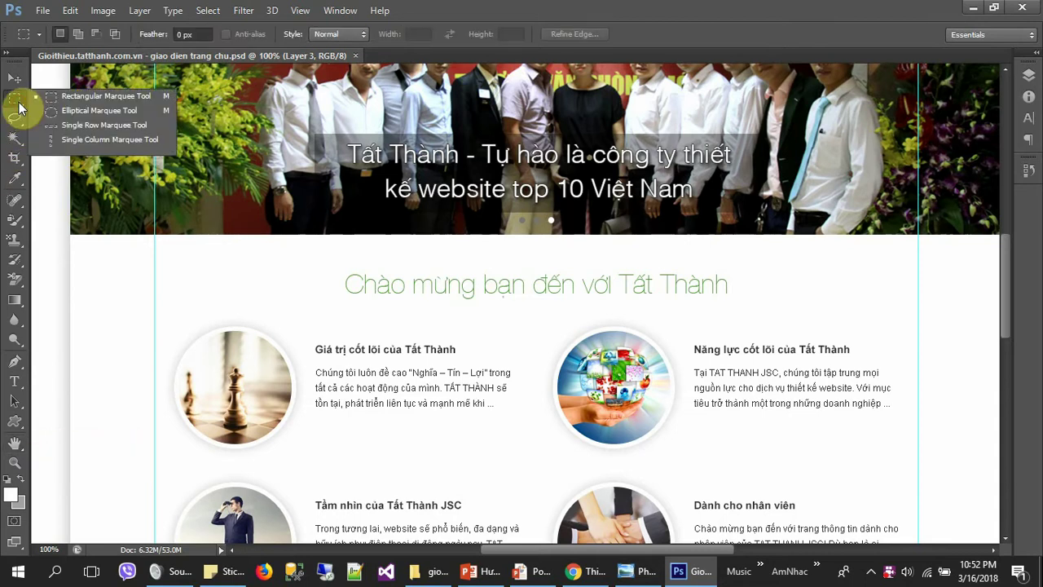
{"action": "left_click", "coordinate": [15, 443]}
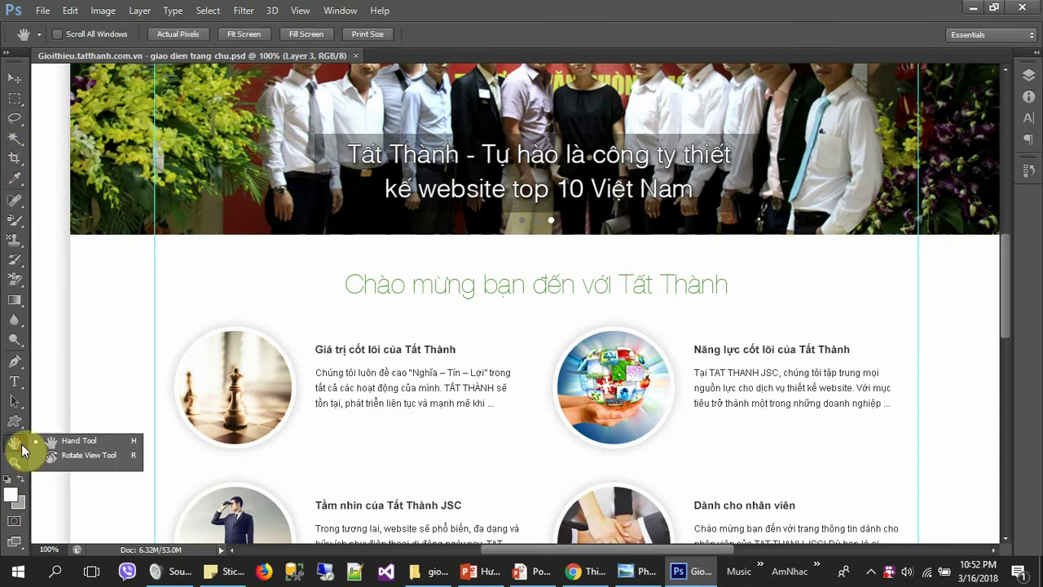
{"action": "left_click", "coordinate": [57, 383]}
{"action": "left_click_drag", "start_coordinate": [398, 402], "coordinate": [380, 304]}
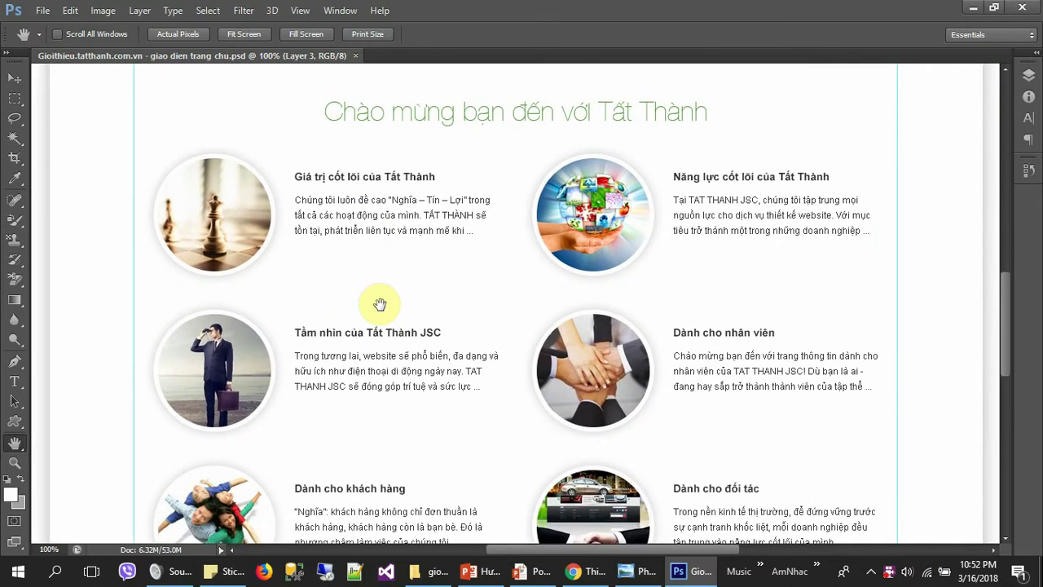
{"action": "left_click_drag", "start_coordinate": [380, 304], "coordinate": [385, 514]}
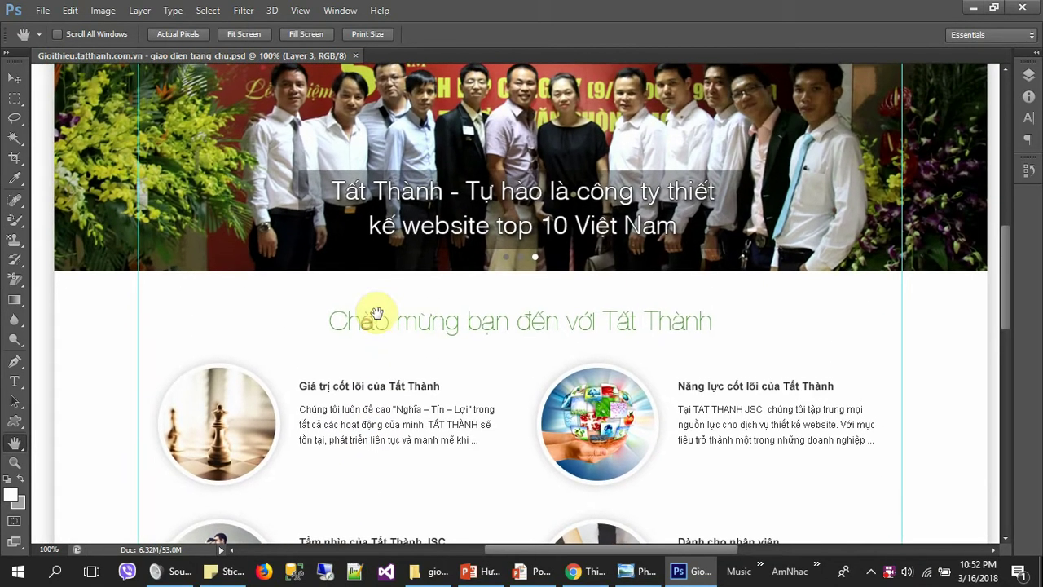
Step: Draw rectangular selections over the banner caption, then scroll up to the full banner photo
{"action": "left_click", "coordinate": [14, 98]}
{"action": "left_click_drag", "start_coordinate": [314, 275], "coordinate": [384, 315]}
{"action": "left_click_drag", "start_coordinate": [484, 302], "coordinate": [540, 349]}
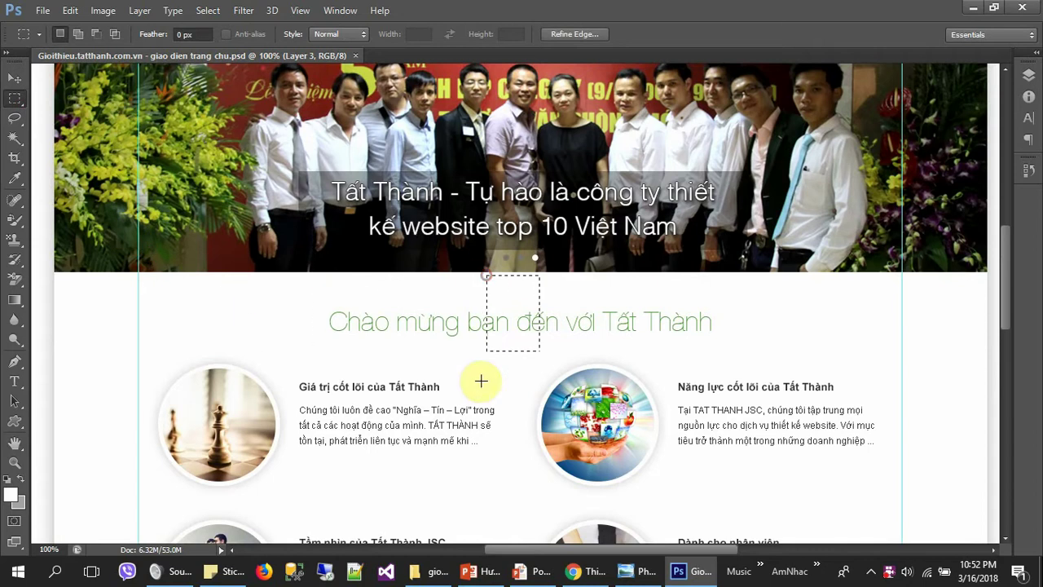
{"action": "left_click_drag", "start_coordinate": [475, 201], "coordinate": [552, 255]}
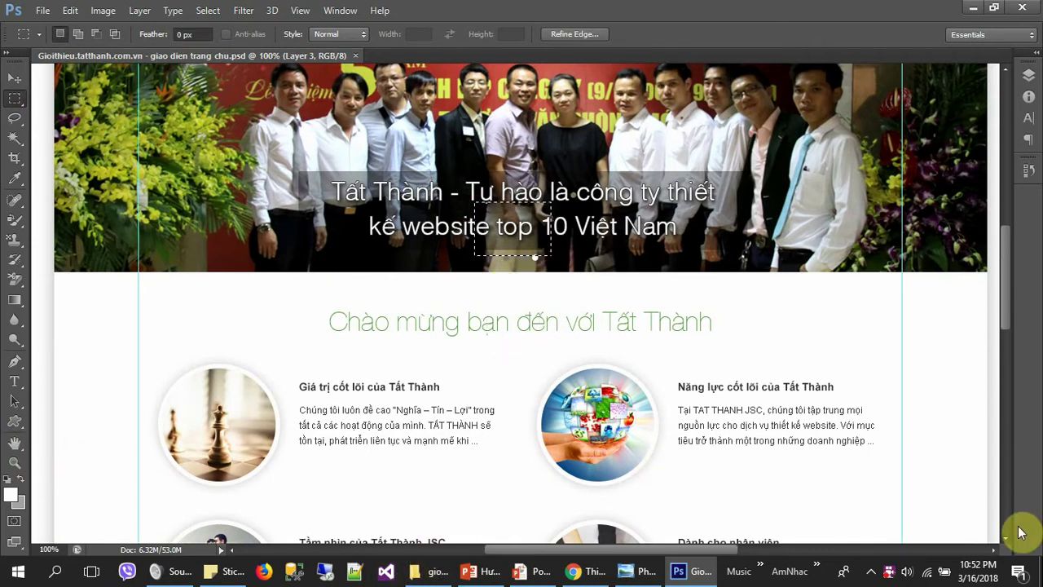
{"action": "key", "text": "h"}
{"action": "scroll", "coordinate": [600, 220], "scroll_direction": "down", "scroll_amount": 5}
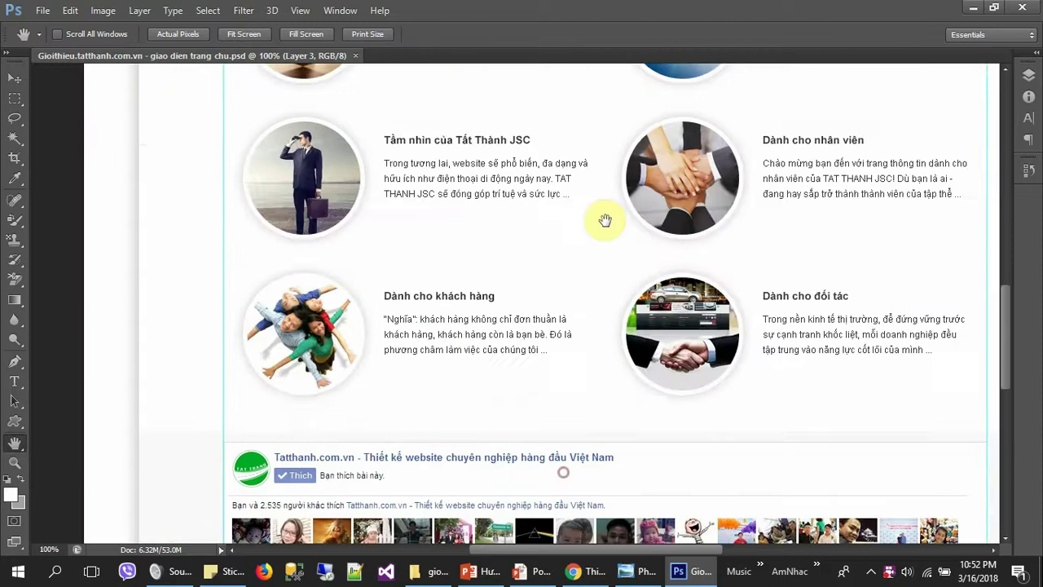
{"action": "scroll", "coordinate": [374, 522], "scroll_direction": "down", "scroll_amount": 5}
{"action": "scroll", "coordinate": [489, 383], "scroll_direction": "up", "scroll_amount": 5}
{"action": "scroll", "coordinate": [530, 391], "scroll_direction": "up", "scroll_amount": 3}
{"action": "scroll", "coordinate": [473, 268], "scroll_direction": "up", "scroll_amount": 2}
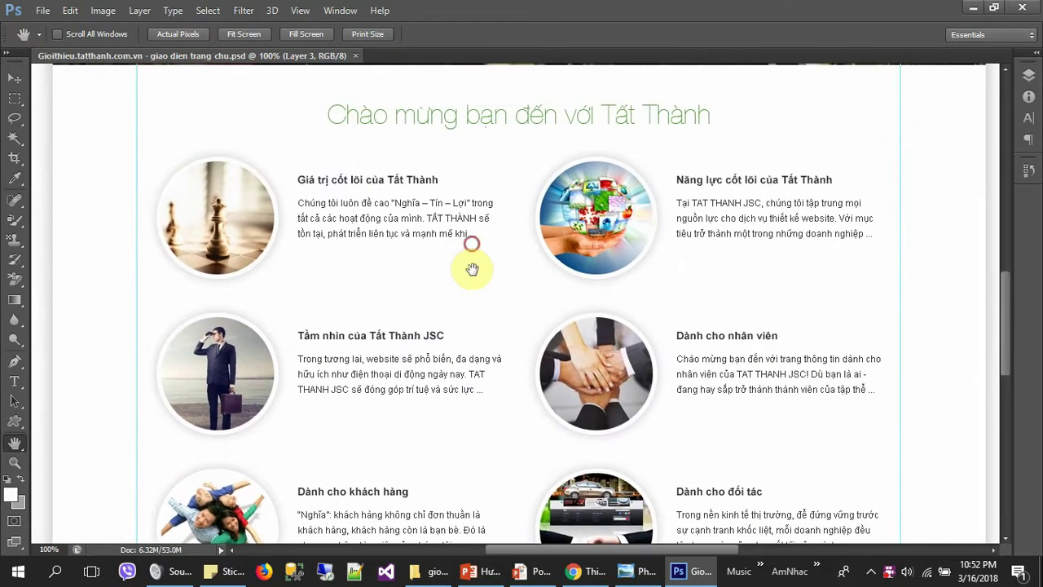
{"action": "scroll", "coordinate": [463, 405], "scroll_direction": "up", "scroll_amount": 3}
{"action": "scroll", "coordinate": [463, 404], "scroll_direction": "up", "scroll_amount": 3}
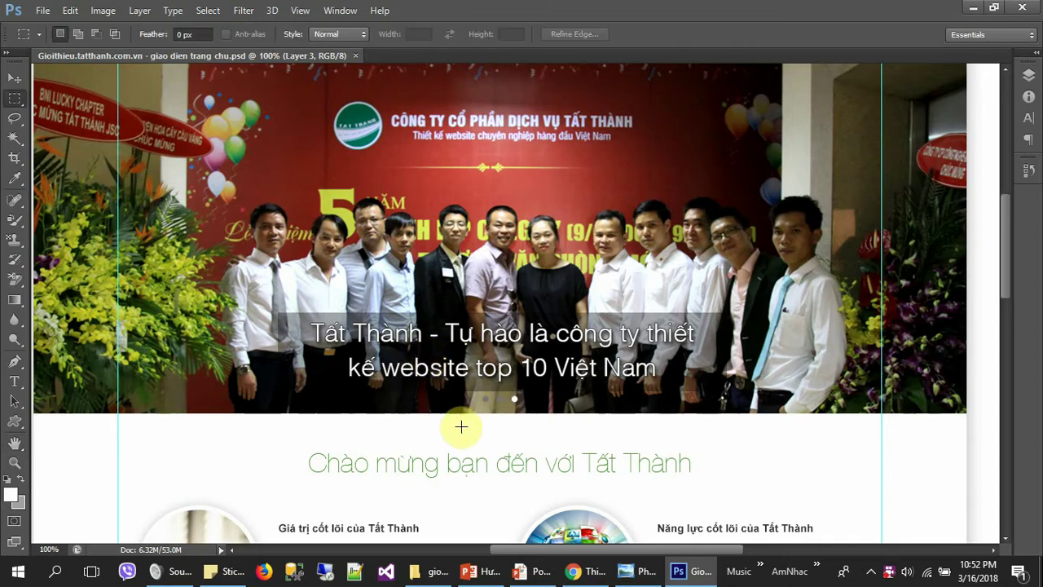
{"action": "key", "text": "h"}
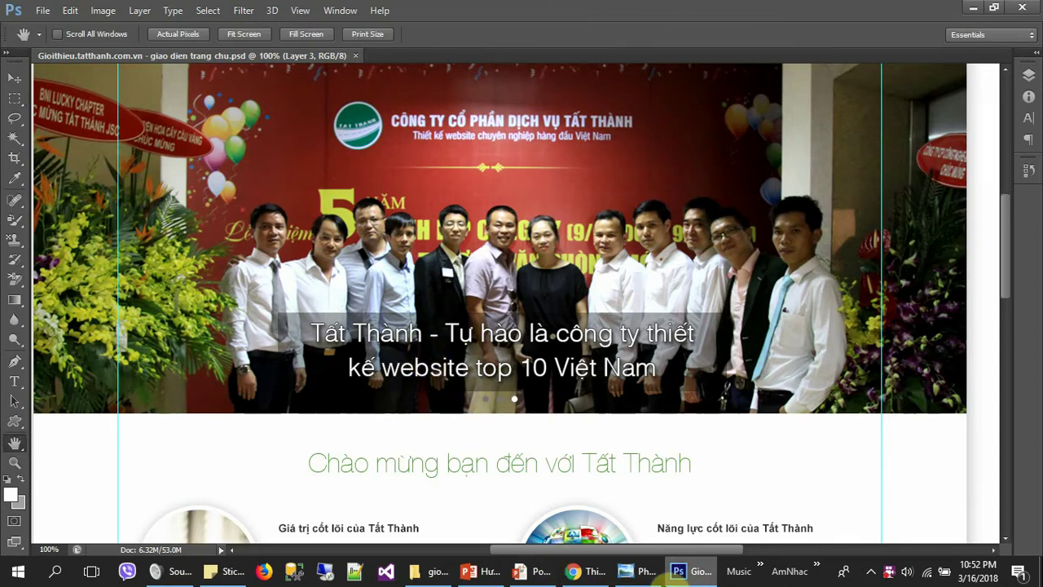
Step: View the PowerPoint topics slide, then pan Photoshop to the 'TAT THANH JSC' header and menu
{"action": "left_click", "coordinate": [528, 572]}
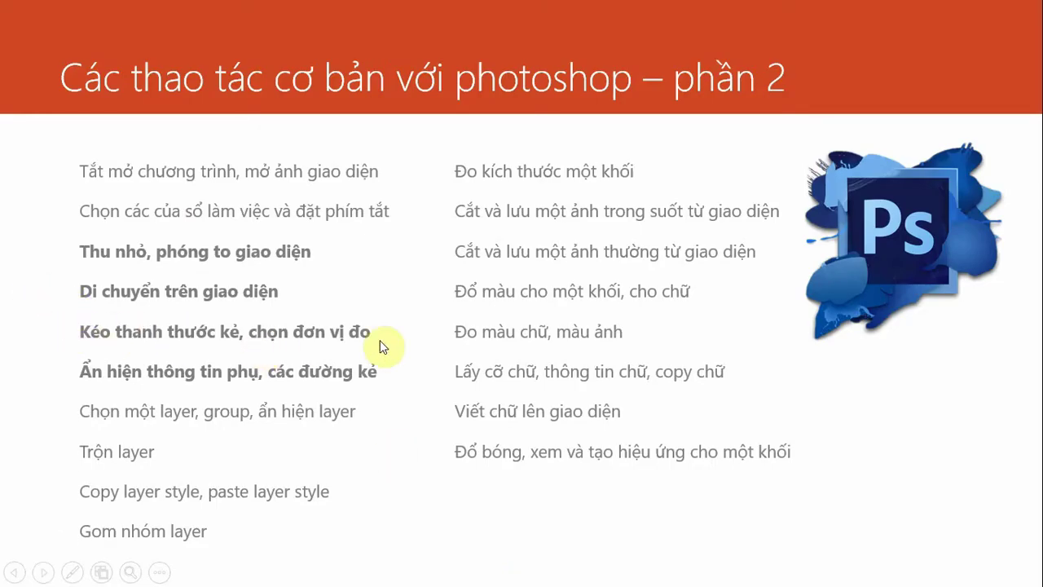
{"action": "key", "text": "alt+Tab"}
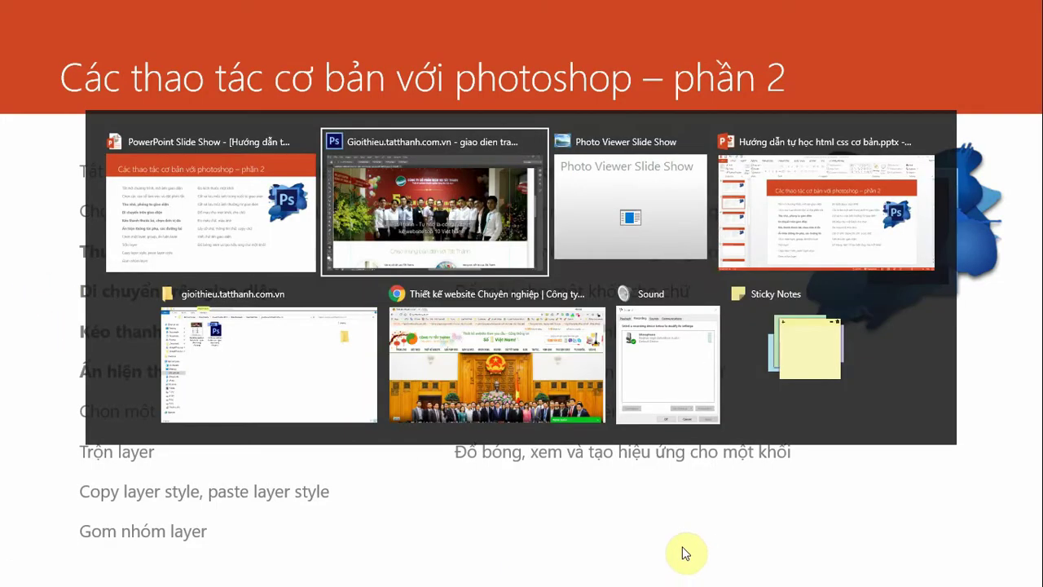
{"action": "key", "text": "alt+Tab"}
{"action": "left_click", "coordinate": [460, 243]}
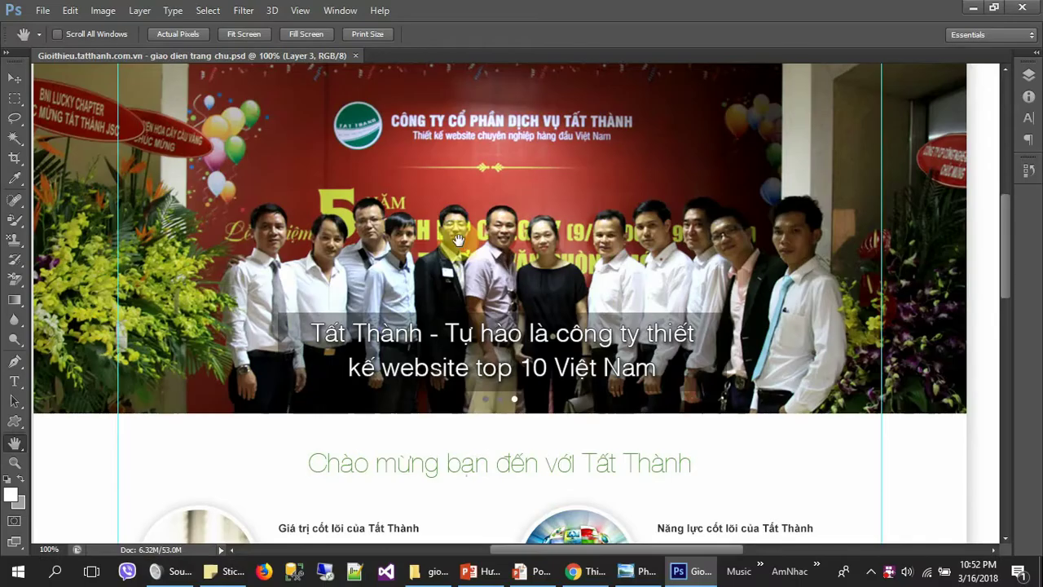
{"action": "left_click_drag", "start_coordinate": [378, 284], "coordinate": [408, 367]}
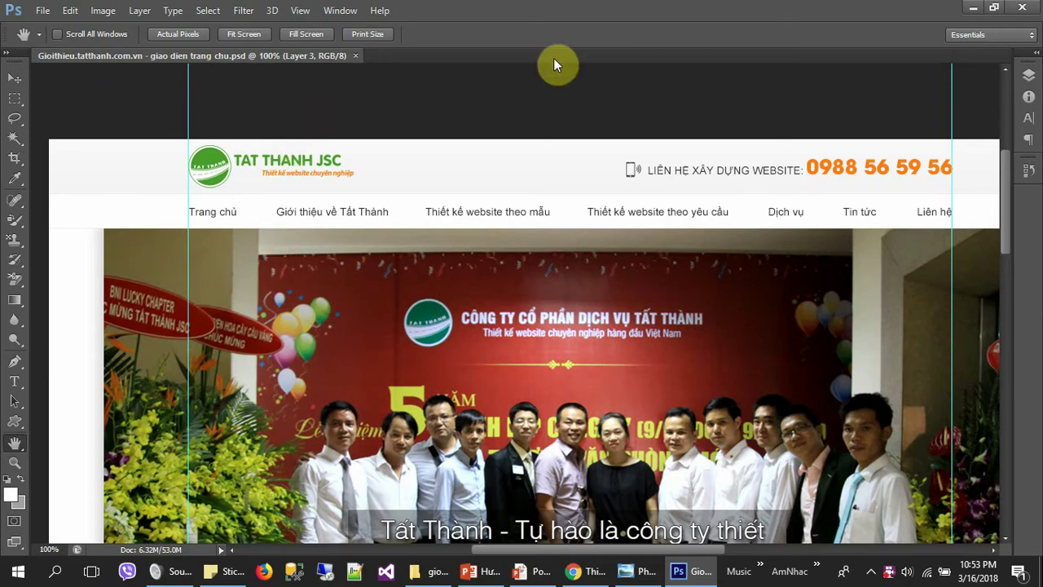
Step: Enable View > Rulers so rulers line the top and left edges of the design
{"action": "left_click_drag", "start_coordinate": [460, 188], "coordinate": [454, 165]}
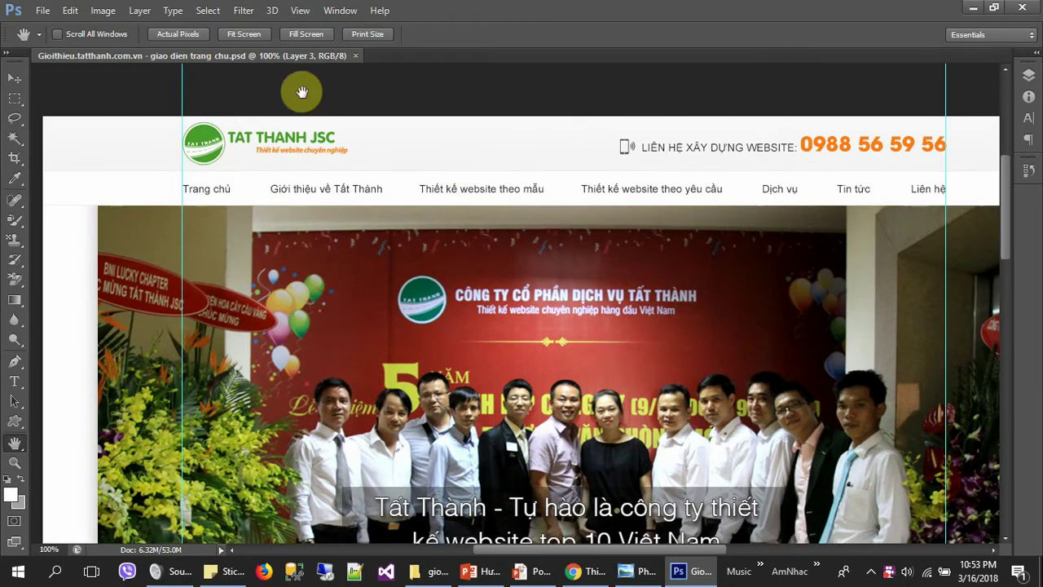
{"action": "left_click", "coordinate": [299, 10]}
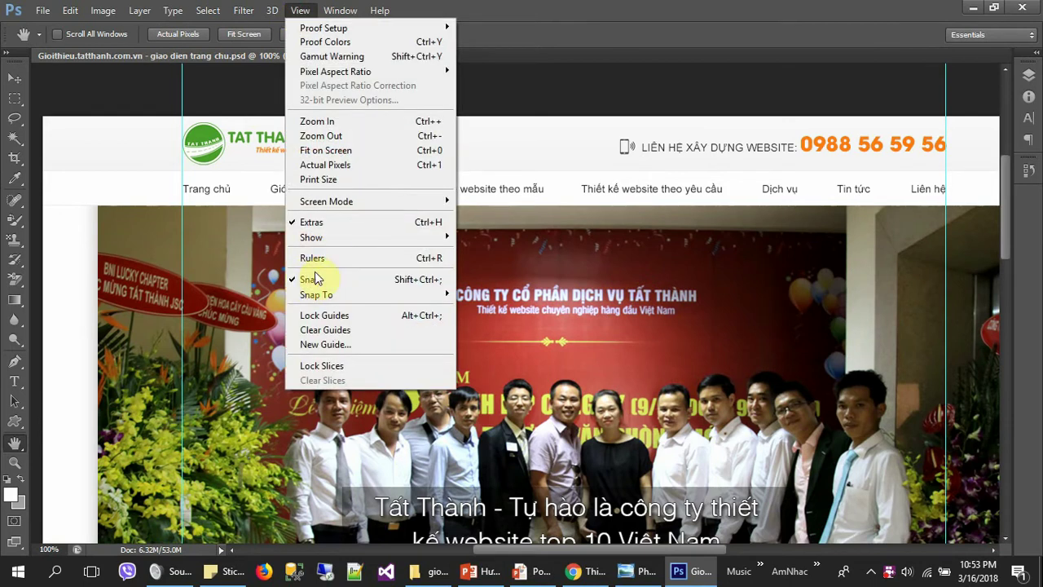
{"action": "left_click", "coordinate": [417, 259]}
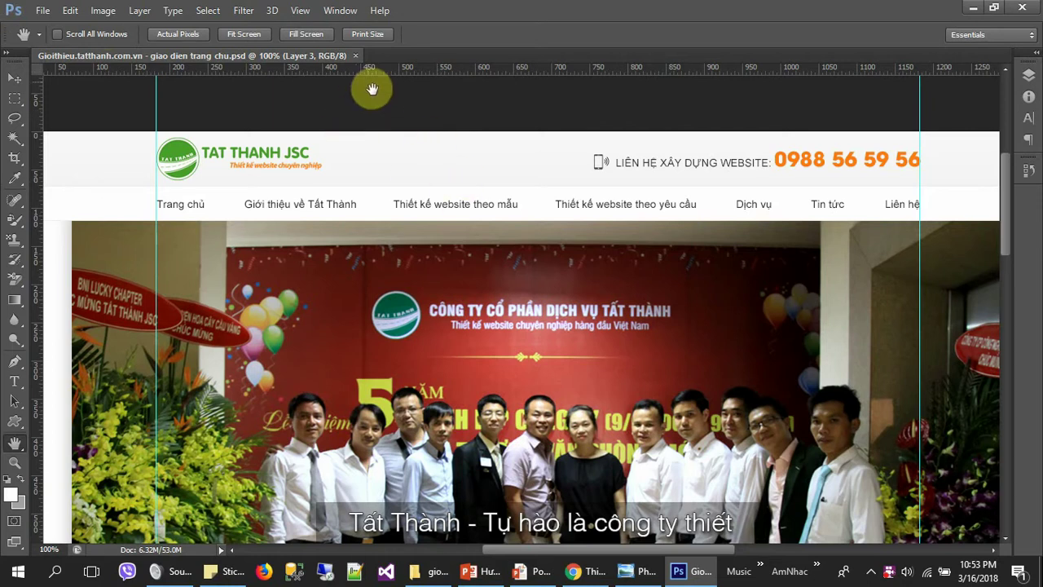
Step: Pan to the logo row and set the ruler units to Pixels, then bring up PowerPoint
{"action": "left_click_drag", "start_coordinate": [390, 330], "coordinate": [369, 233]}
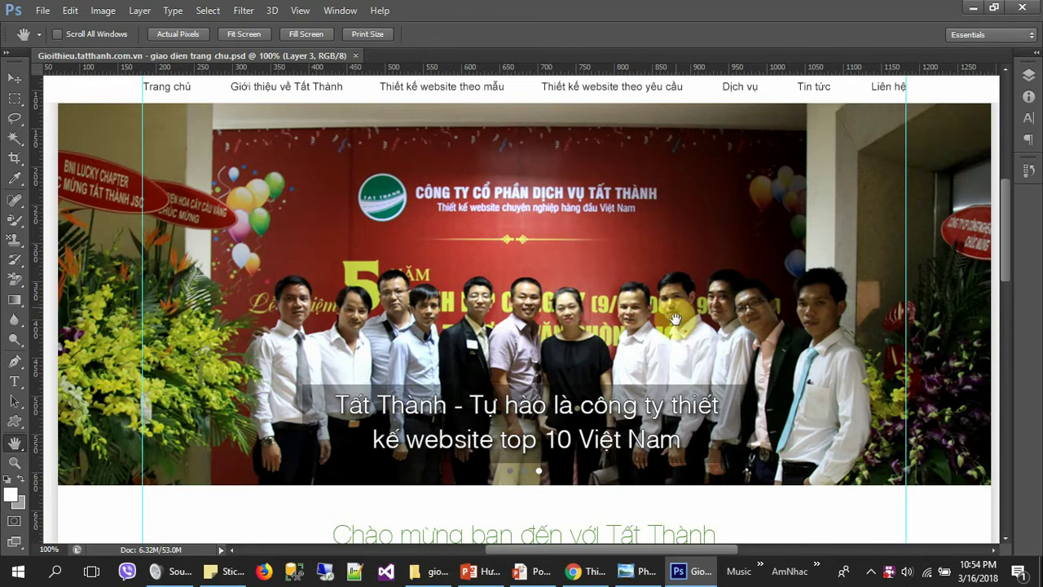
{"action": "left_click_drag", "start_coordinate": [598, 217], "coordinate": [590, 248]}
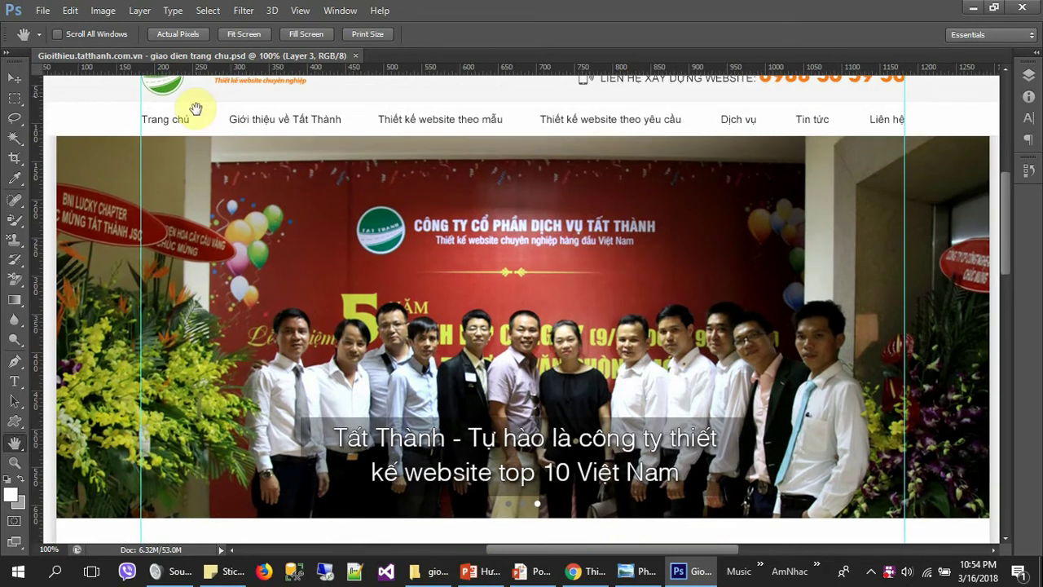
{"action": "left_click", "coordinate": [300, 10]}
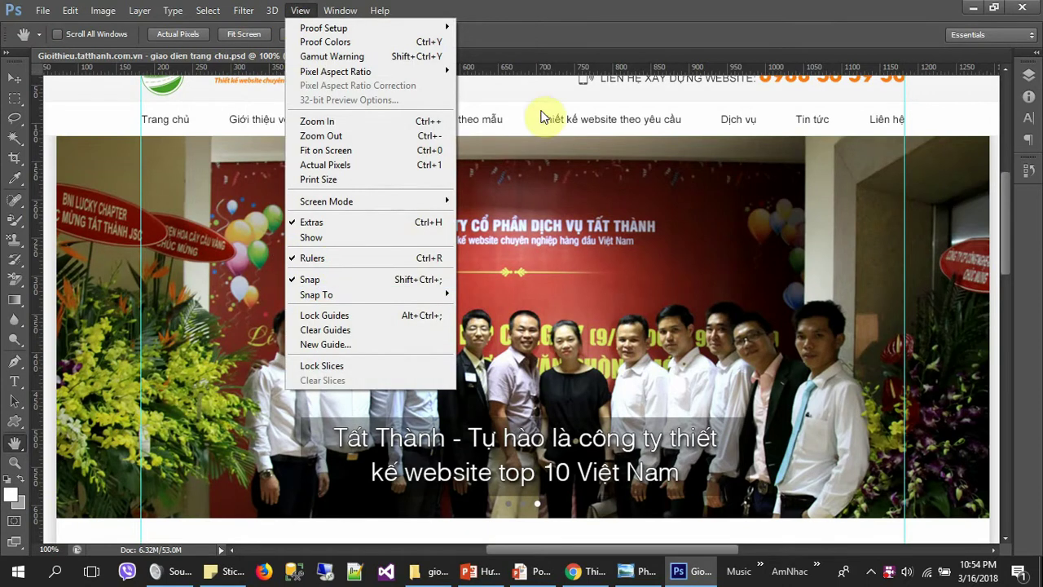
{"action": "left_click", "coordinate": [543, 21]}
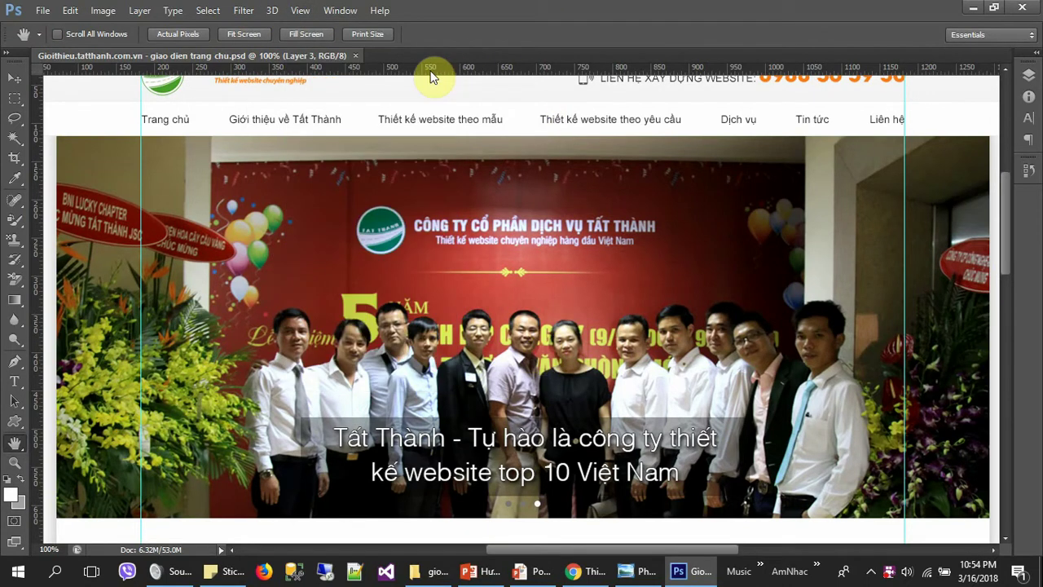
{"action": "right_click", "coordinate": [430, 72]}
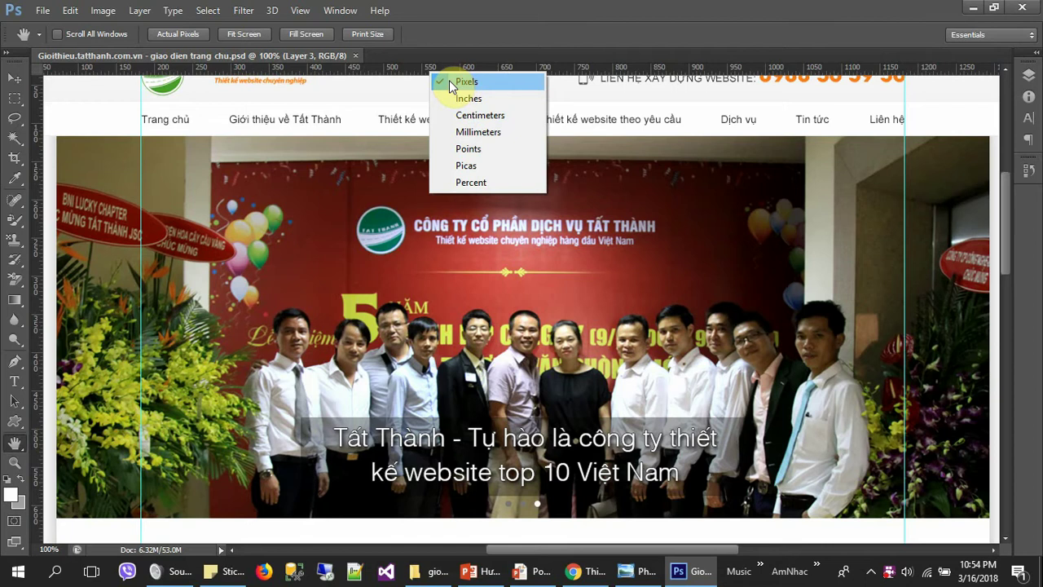
{"action": "left_click", "coordinate": [396, 301]}
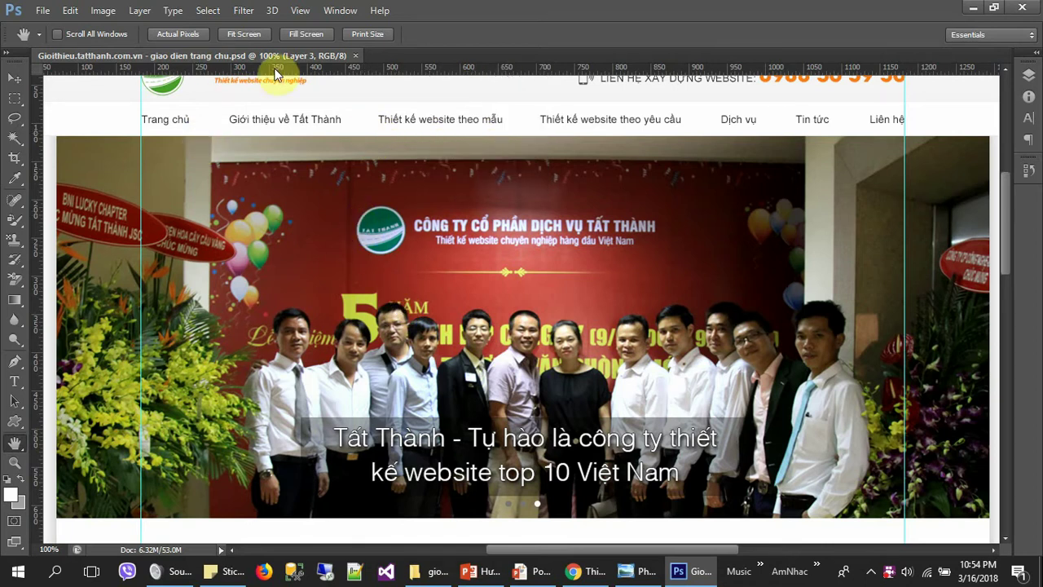
{"action": "left_click", "coordinate": [530, 570]}
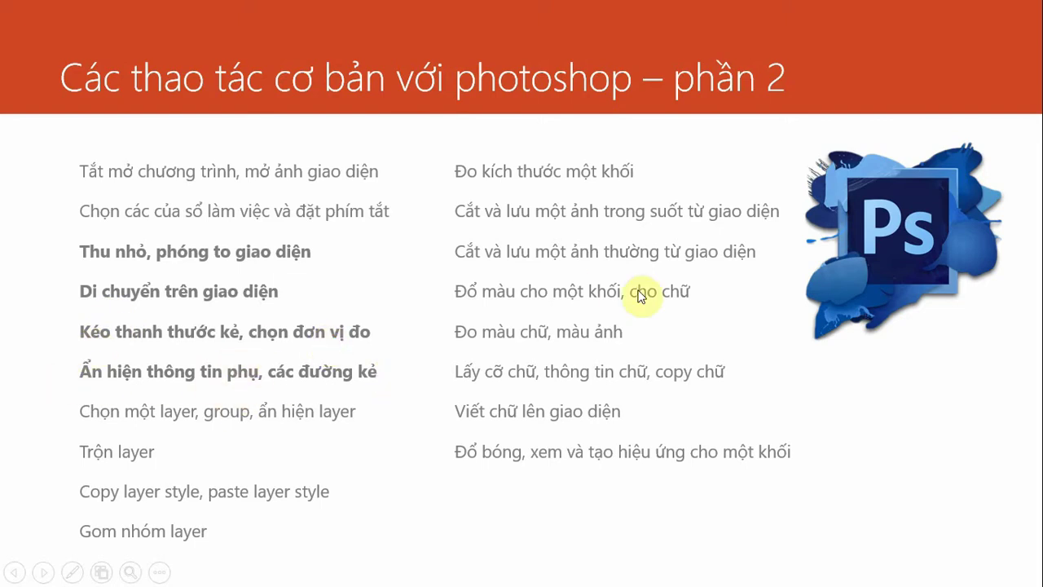
Step: Switch from the PowerPoint outline slide back to the Photoshop homepage design
{"action": "key", "text": "alt+Tab"}
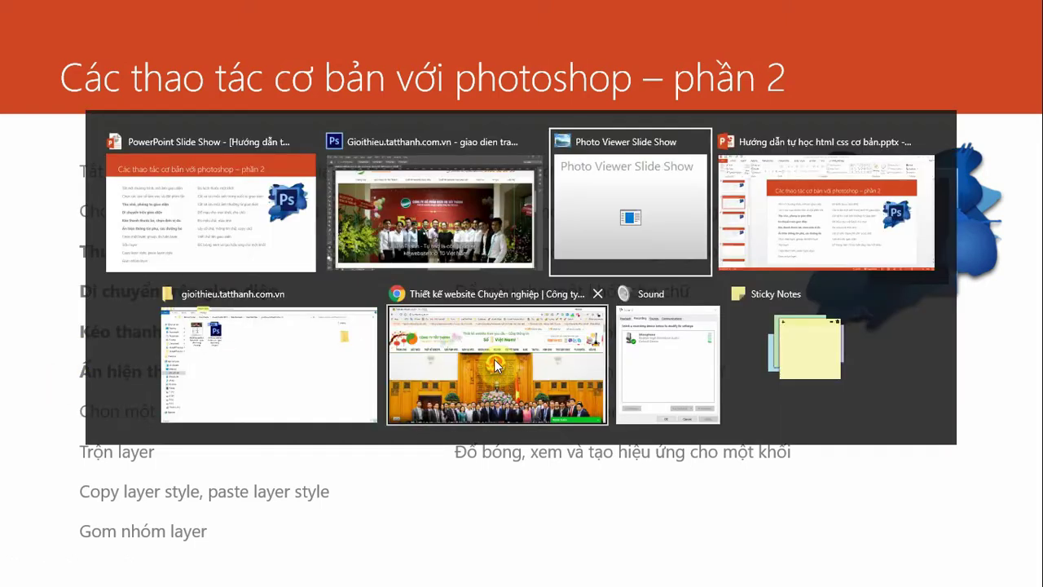
{"action": "key", "text": "alt+Tab"}
{"action": "key", "text": "Tab"}
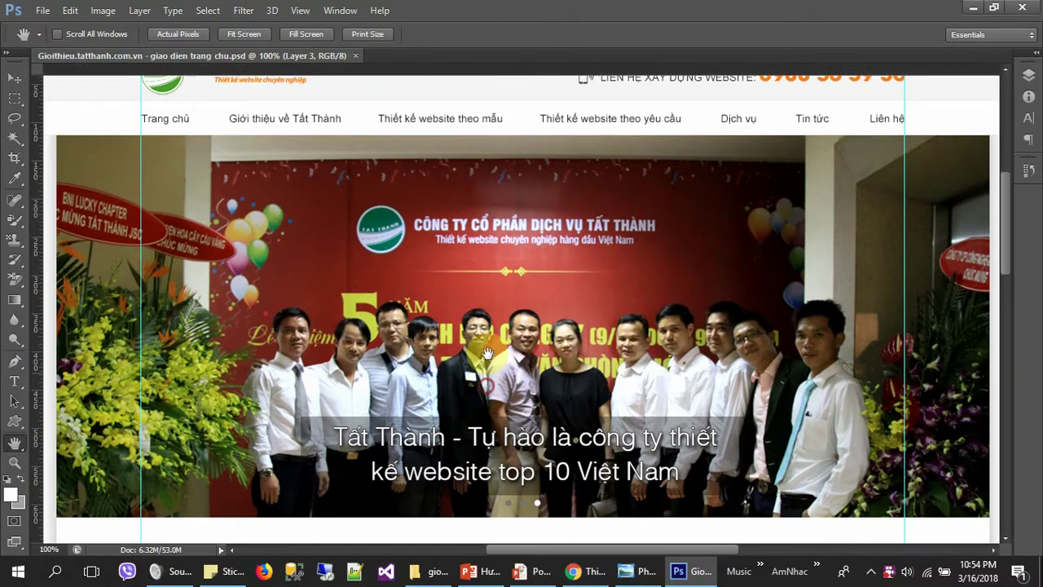
Step: Drag vertical guides from the left ruler and two horizontal guides from the top ruler across the banner
{"action": "scroll", "coordinate": [350, 277], "scroll_direction": "down", "scroll_amount": 5}
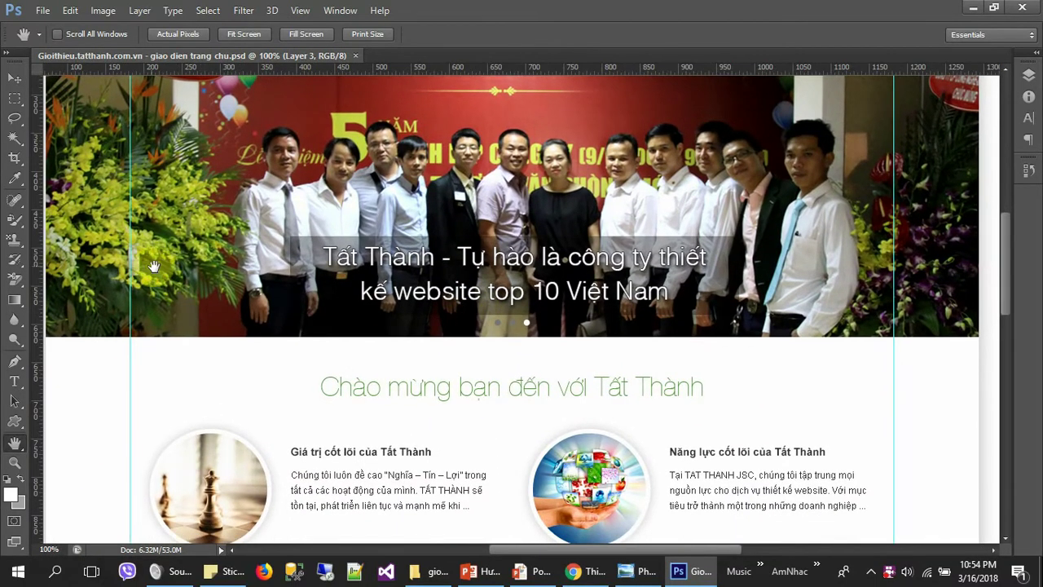
{"action": "scroll", "coordinate": [128, 220], "scroll_direction": "up", "scroll_amount": 4}
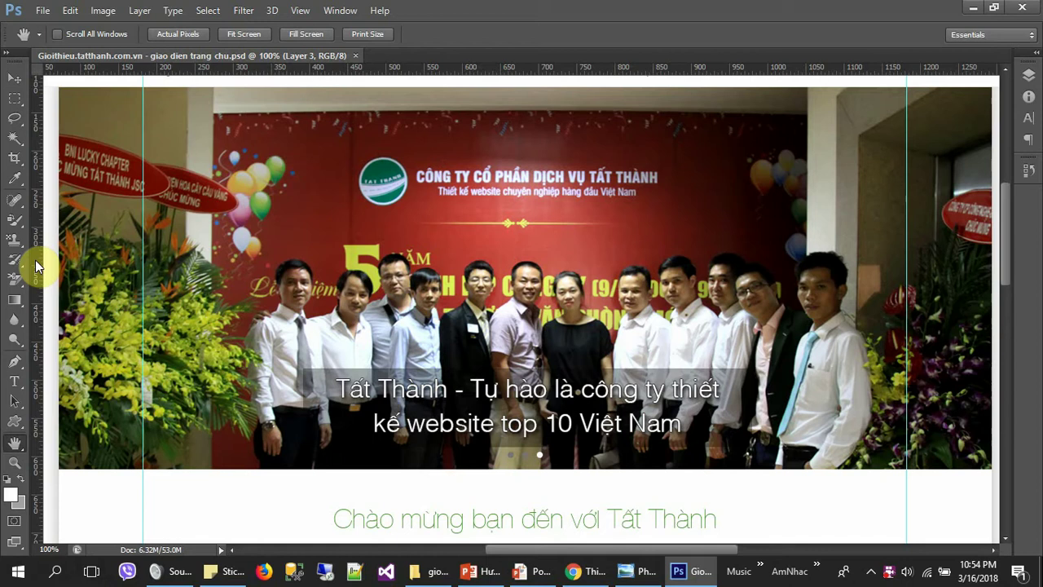
{"action": "left_click_drag", "start_coordinate": [36, 262], "coordinate": [38, 285]}
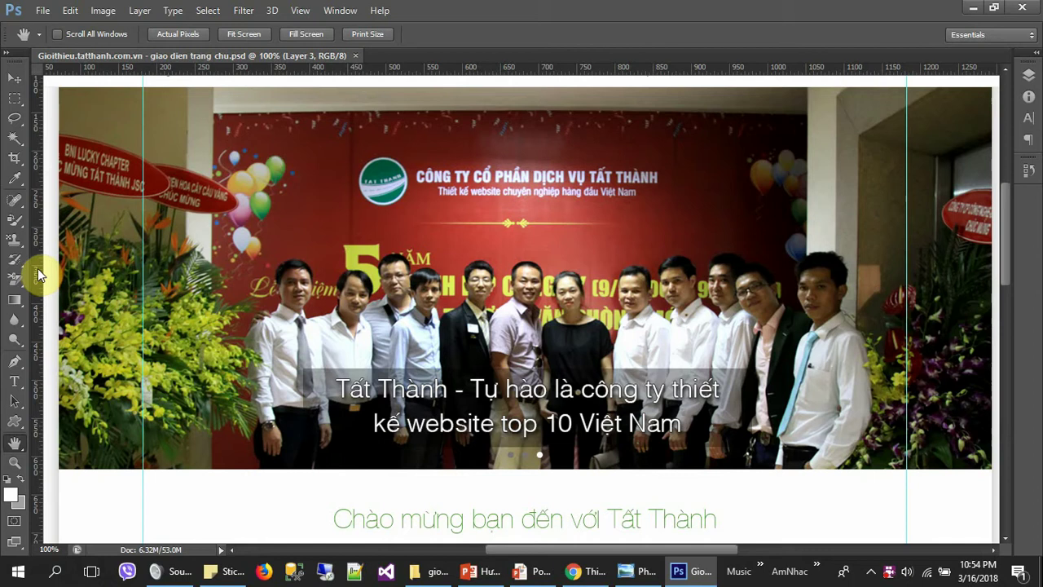
{"action": "left_click_drag", "start_coordinate": [37, 276], "coordinate": [284, 310]}
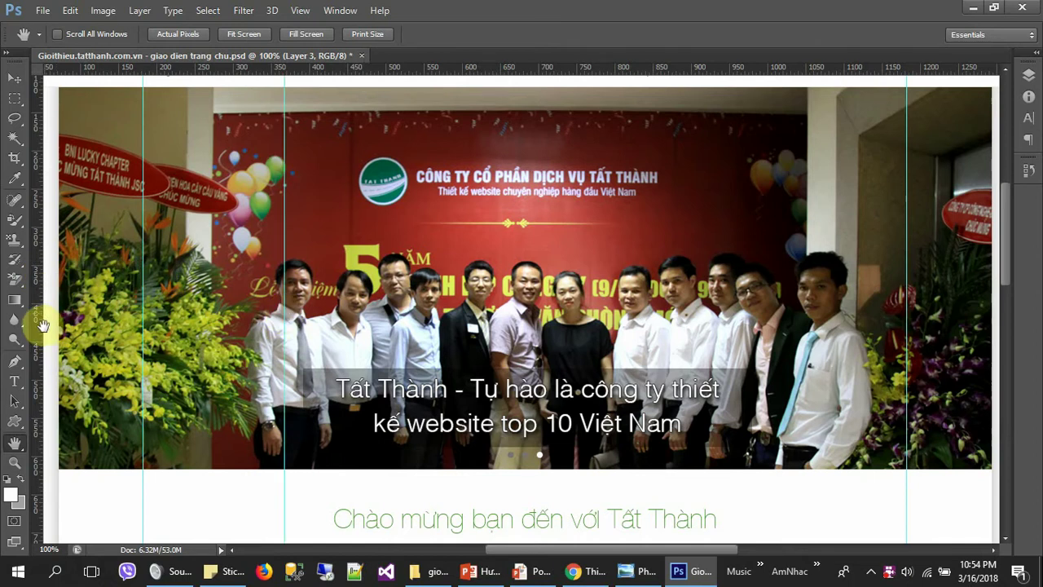
{"action": "left_click_drag", "start_coordinate": [38, 327], "coordinate": [416, 326]}
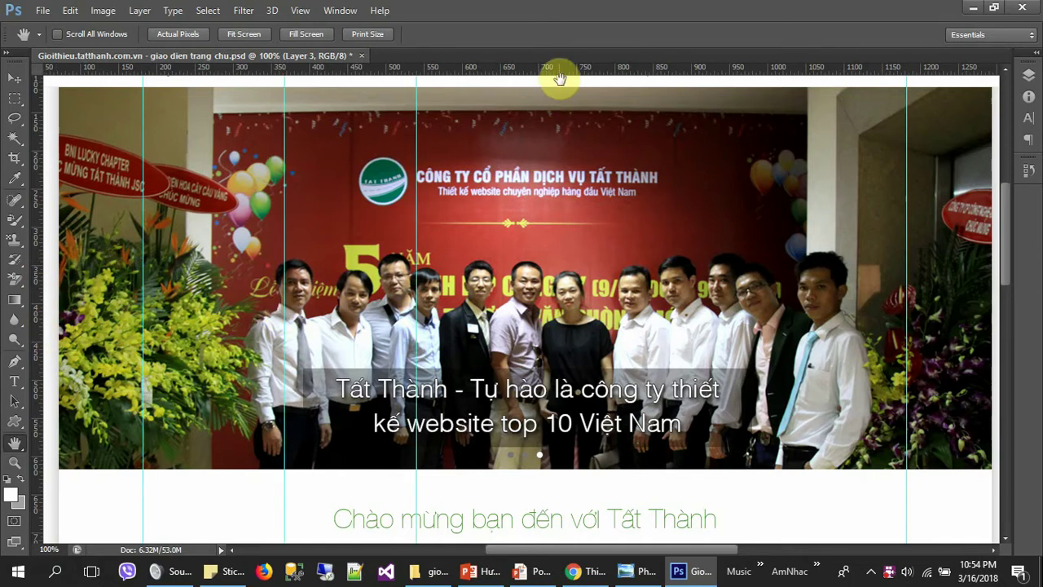
{"action": "left_click_drag", "start_coordinate": [567, 72], "coordinate": [570, 214]}
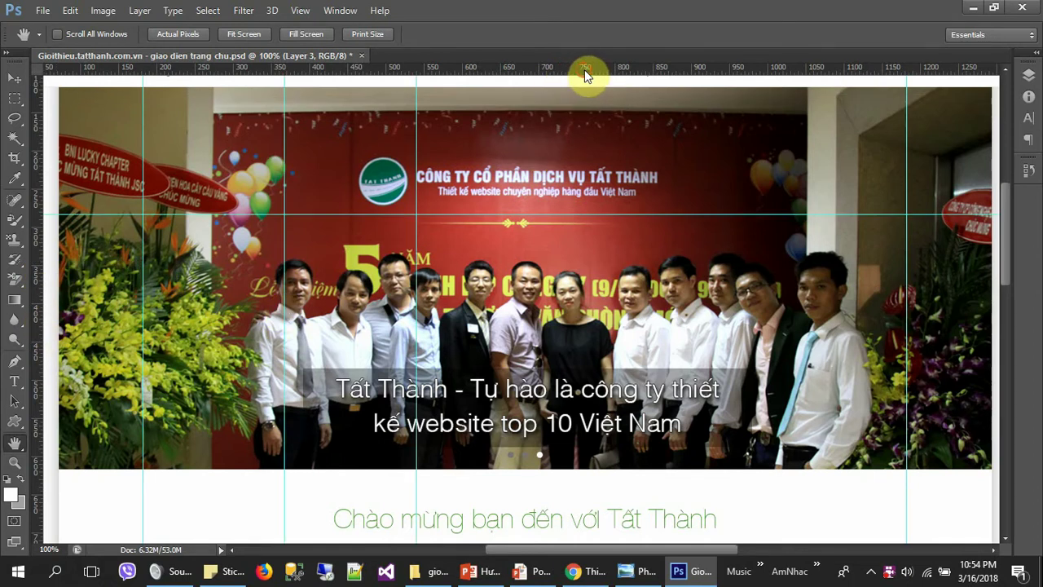
{"action": "left_click_drag", "start_coordinate": [585, 69], "coordinate": [580, 311]}
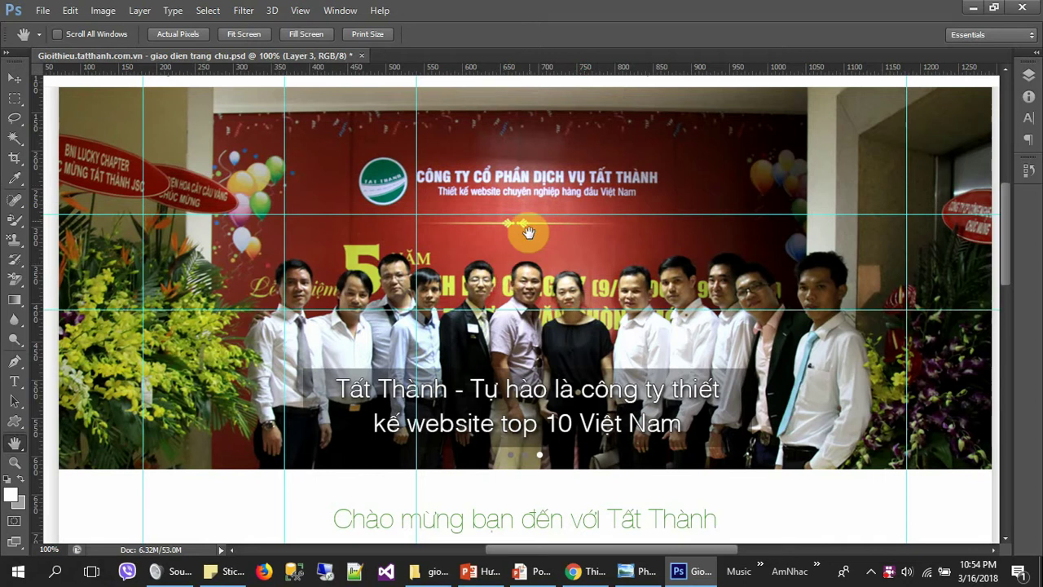
Step: Toggle guides with Ctrl+;, re-show them via View > Extras, and pan up to the header
{"action": "key", "text": "ctrl+semicolon"}
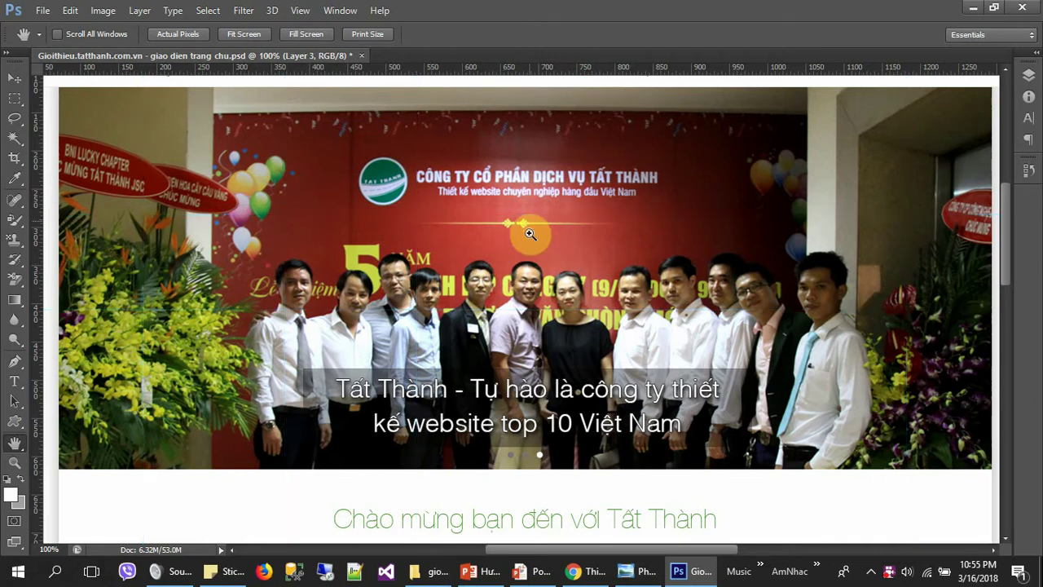
{"action": "key", "text": "ctrl+semicolon"}
{"action": "key", "text": "ctrl+semicolon"}
{"action": "key", "text": "ctrl+semicolon"}
{"action": "key", "text": "ctrl+semicolon"}
{"action": "key", "text": "ctrl+semicolon"}
{"action": "key", "text": "ctrl+semicolon"}
{"action": "scroll", "coordinate": [530, 234], "scroll_direction": "up", "scroll_amount": 1}
{"action": "scroll", "coordinate": [530, 234], "scroll_direction": "up", "scroll_amount": 1}
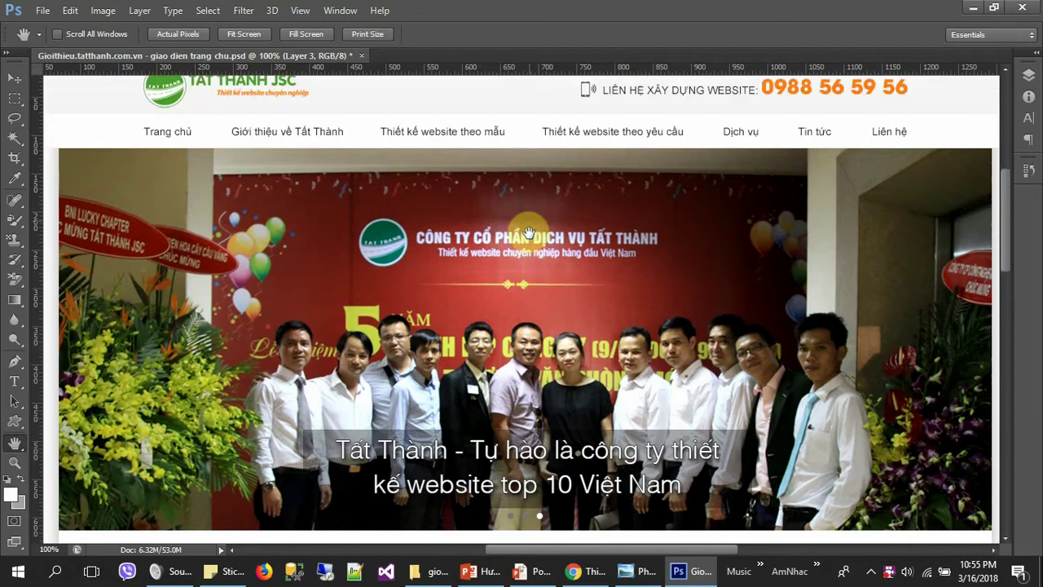
{"action": "scroll", "coordinate": [529, 233], "scroll_direction": "up", "scroll_amount": 1}
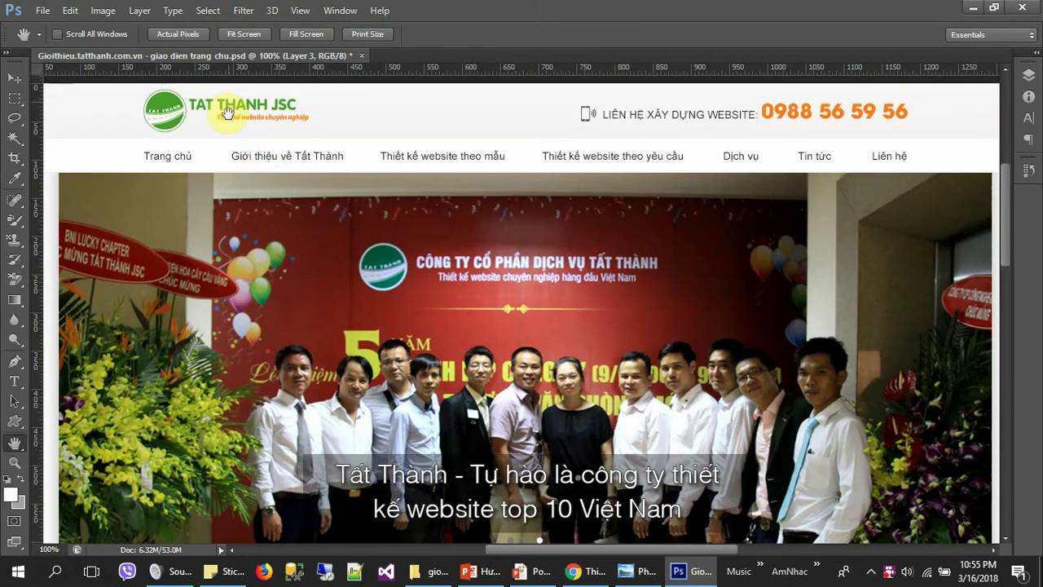
{"action": "left_click", "coordinate": [71, 11]}
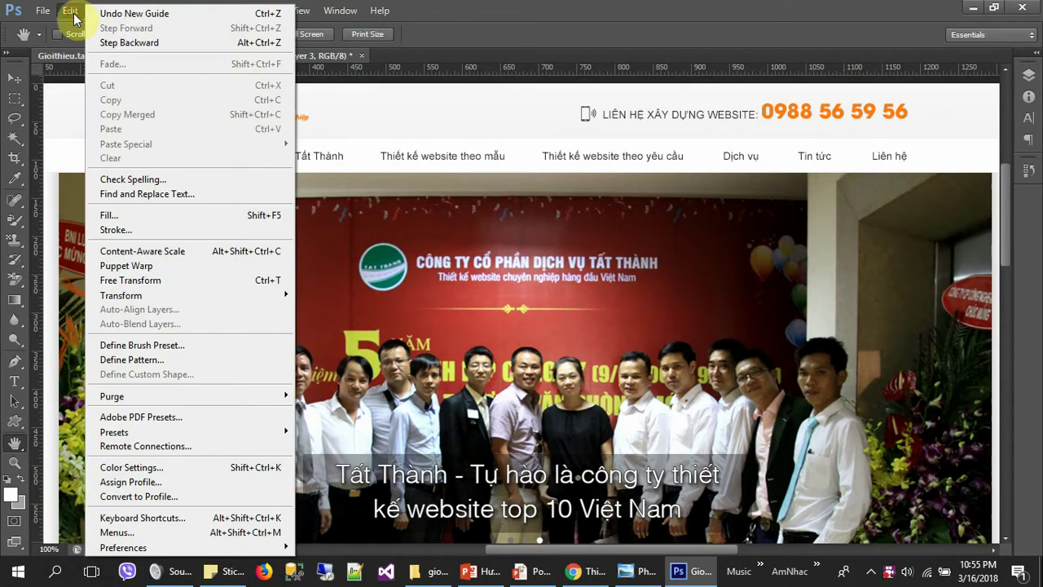
{"action": "mouse_move", "coordinate": [300, 11]}
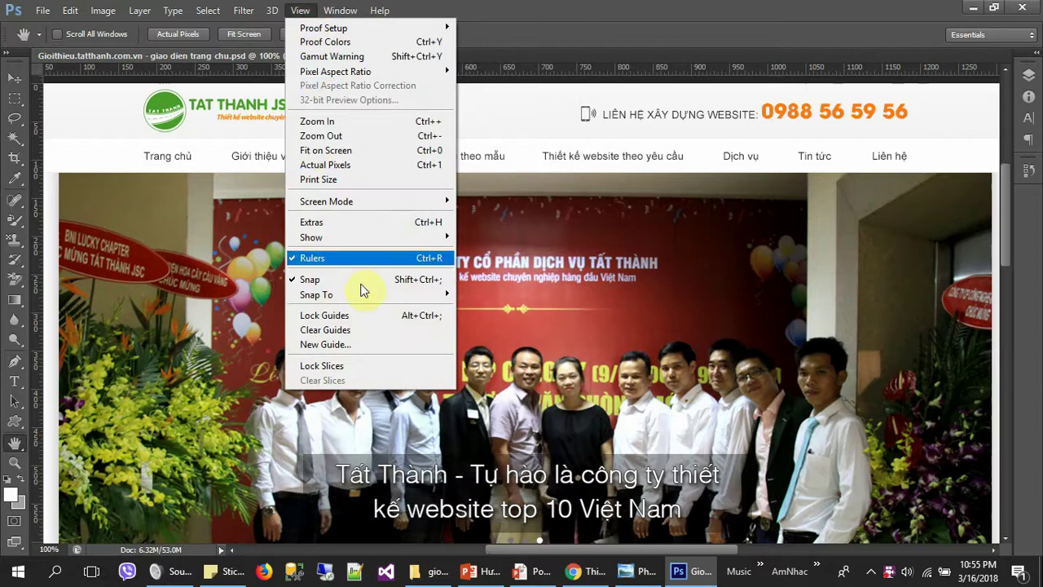
{"action": "left_click", "coordinate": [344, 223]}
{"action": "left_click_drag", "start_coordinate": [375, 148], "coordinate": [427, 285]}
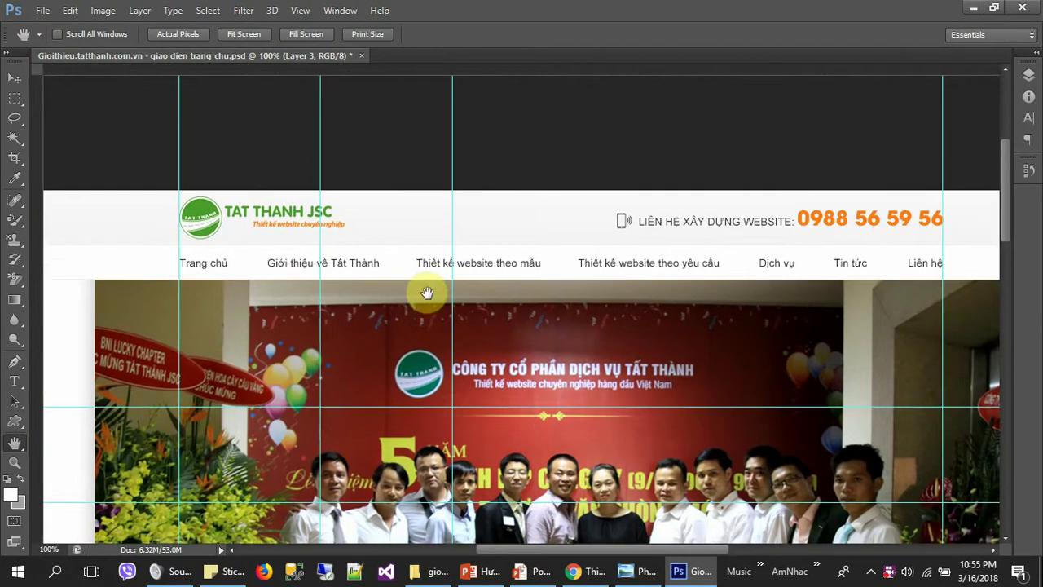
{"action": "scroll", "coordinate": [398, 326], "scroll_direction": "up", "scroll_amount": 3}
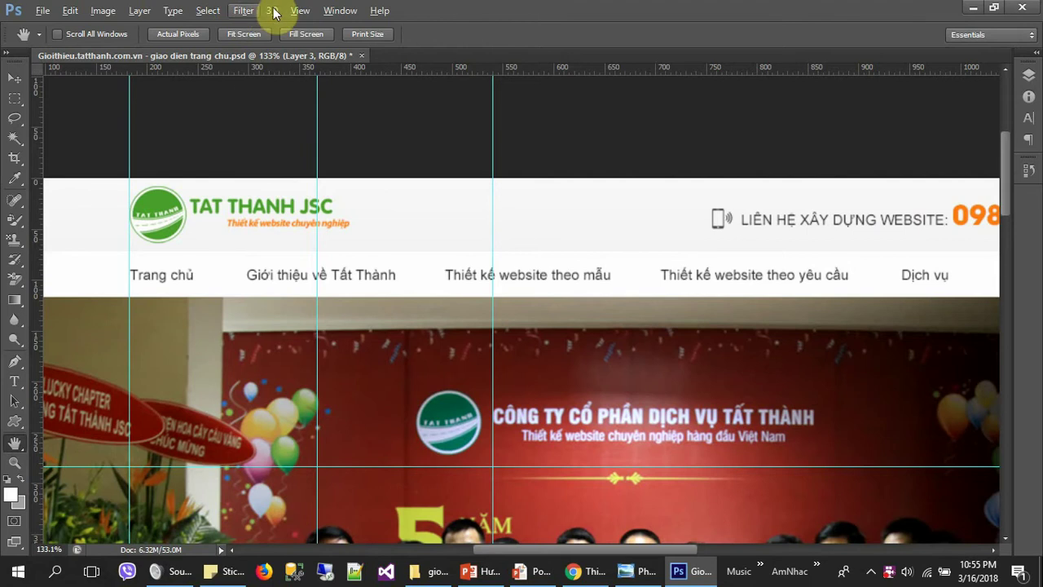
Step: Turn on the pixel grid and zoom deep into the welcome section's Giá trị heading
{"action": "left_click", "coordinate": [307, 18]}
{"action": "mouse_move", "coordinate": [342, 238]}
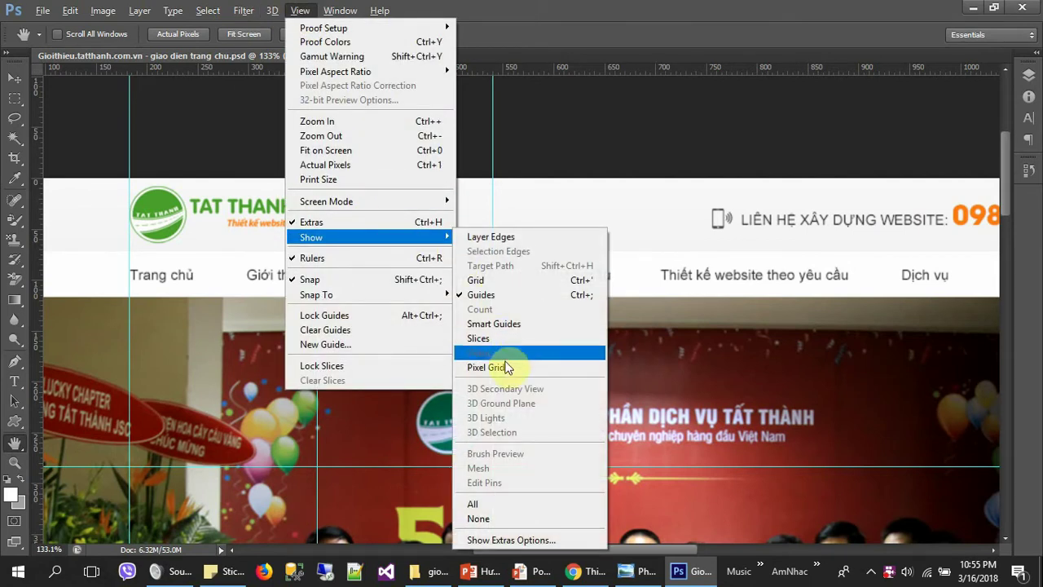
{"action": "left_click", "coordinate": [505, 367]}
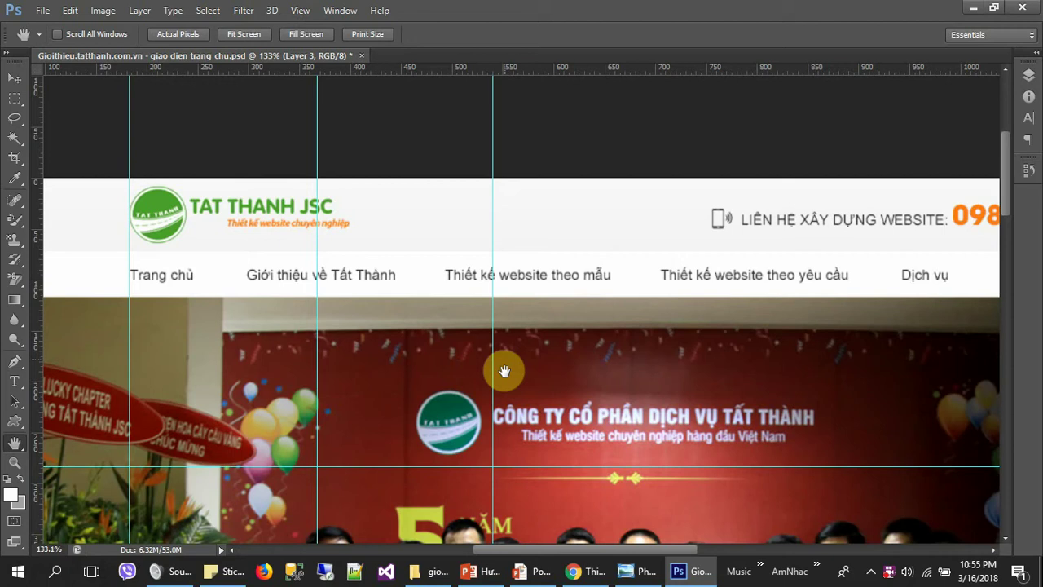
{"action": "left_click_drag", "start_coordinate": [388, 336], "coordinate": [386, 231]}
{"action": "scroll", "coordinate": [389, 286], "scroll_direction": "down", "scroll_amount": 5}
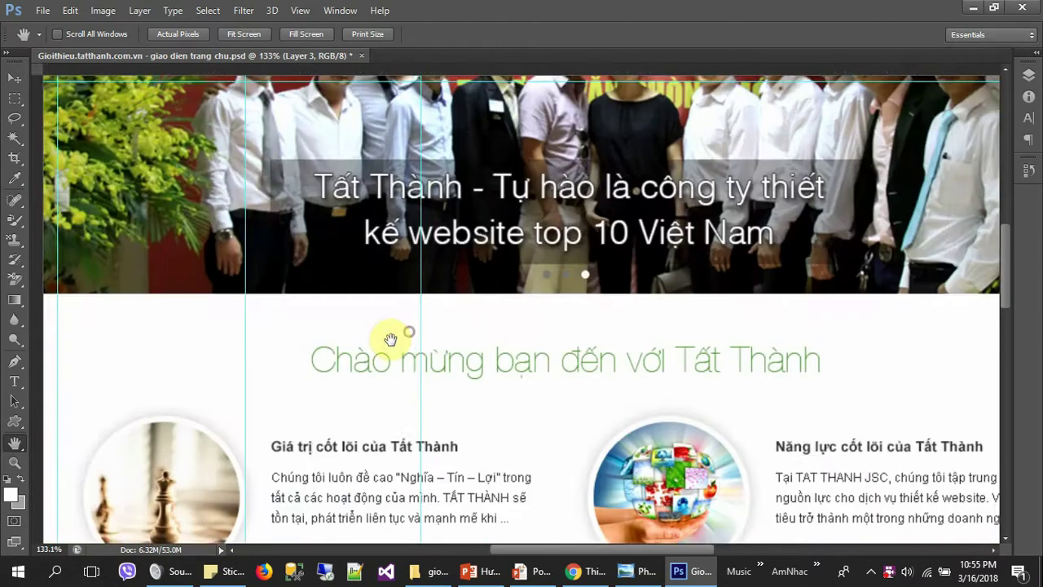
{"action": "scroll", "coordinate": [394, 350], "scroll_direction": "down", "scroll_amount": 3}
{"action": "left_click", "coordinate": [303, 283], "text": "ctrl"}
{"action": "left_click_drag", "start_coordinate": [301, 276], "coordinate": [273, 202]}
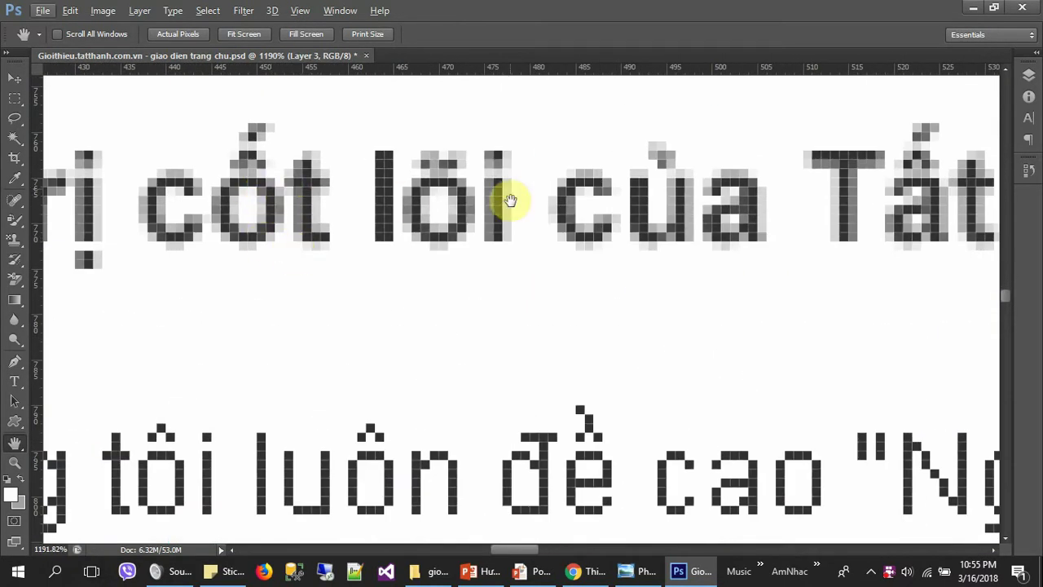
Step: Inspect the body text pixels, the vertical guide by the image edge, and the letter G
{"action": "mouse_move", "coordinate": [334, 442]}
{"action": "left_mouse_down"}
{"action": "mouse_move", "coordinate": [418, 443]}
{"action": "mouse_move", "coordinate": [432, 403]}
{"action": "left_mouse_up"}
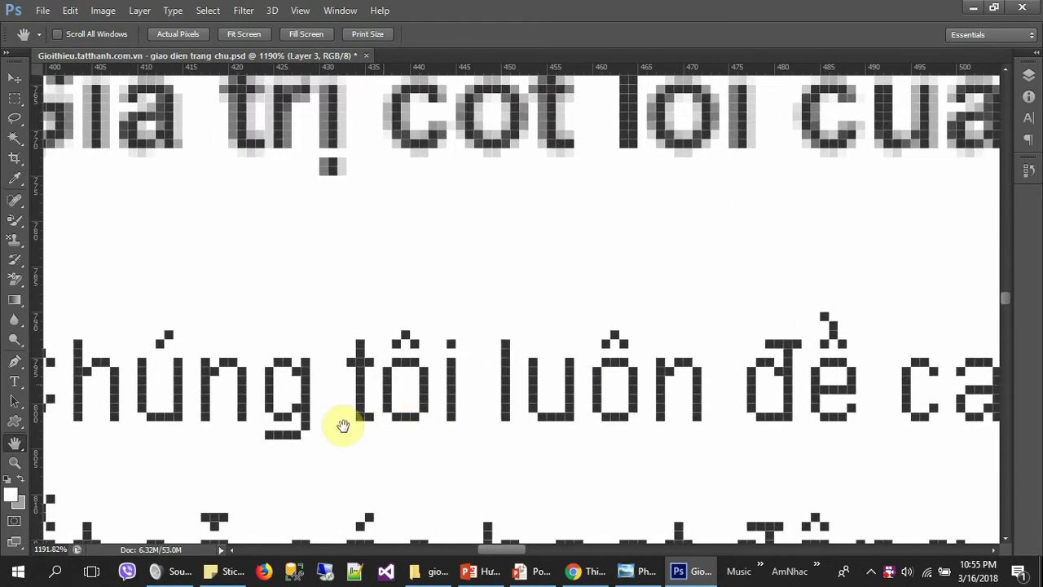
{"action": "left_click", "coordinate": [210, 323], "text": "ctrl"}
{"action": "left_click_drag", "start_coordinate": [534, 402], "coordinate": [645, 422]}
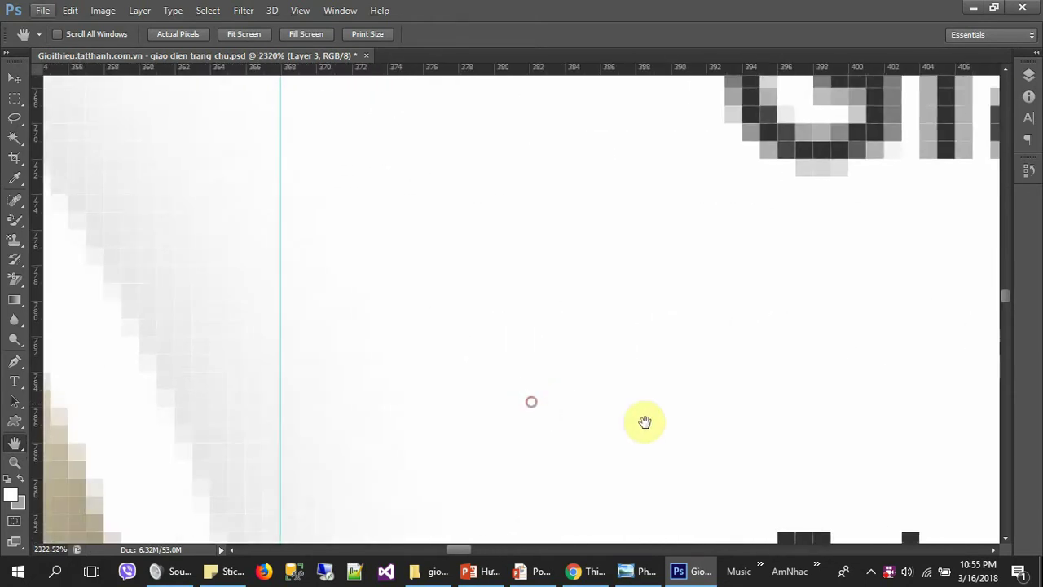
{"action": "left_click_drag", "start_coordinate": [421, 358], "coordinate": [432, 396]}
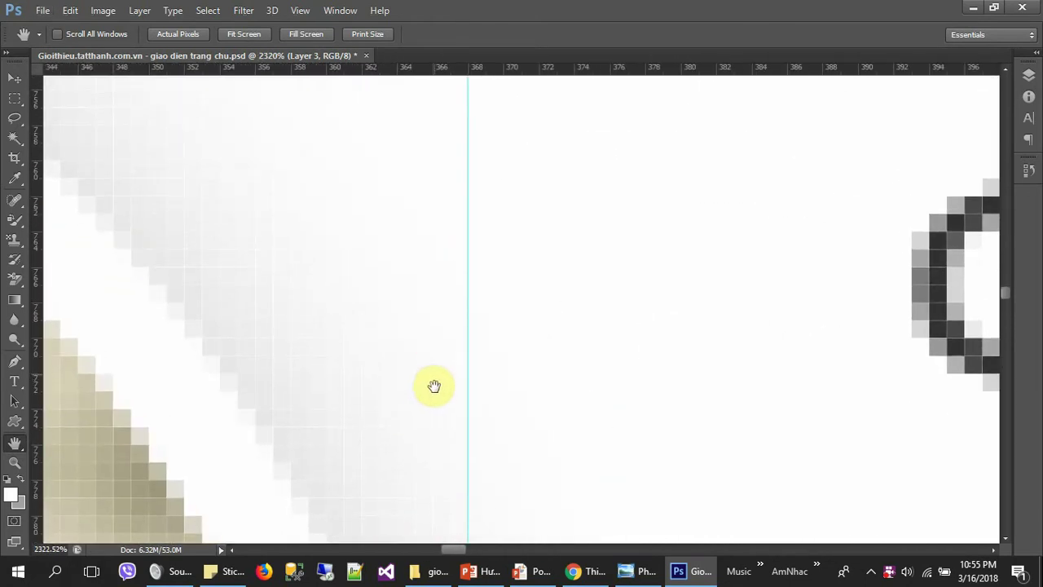
{"action": "left_click_drag", "start_coordinate": [615, 409], "coordinate": [541, 420]}
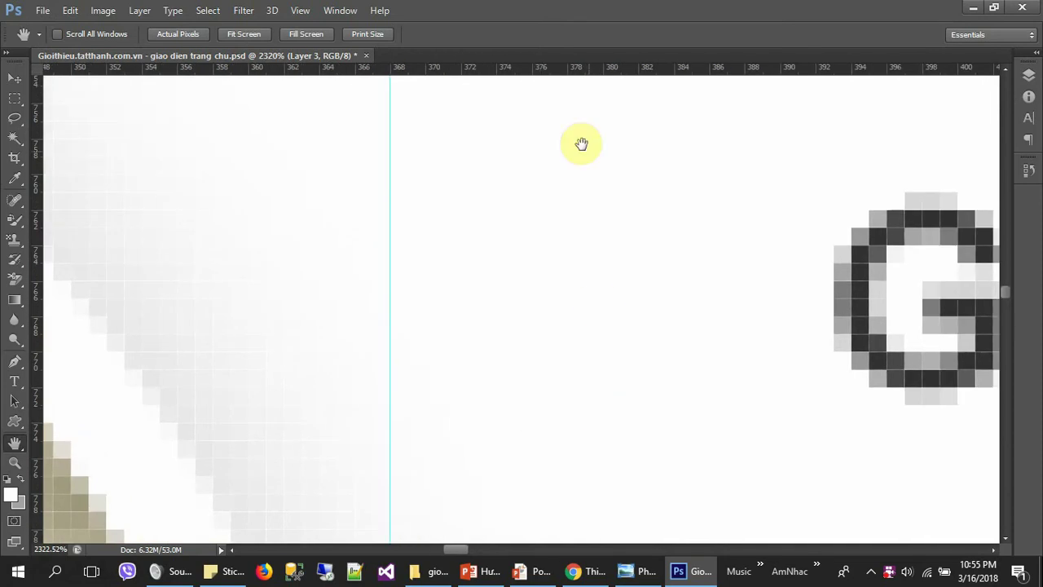
Step: Toggle the pixel grid off and back on, then return to the full page at 100%
{"action": "left_click", "coordinate": [295, 10]}
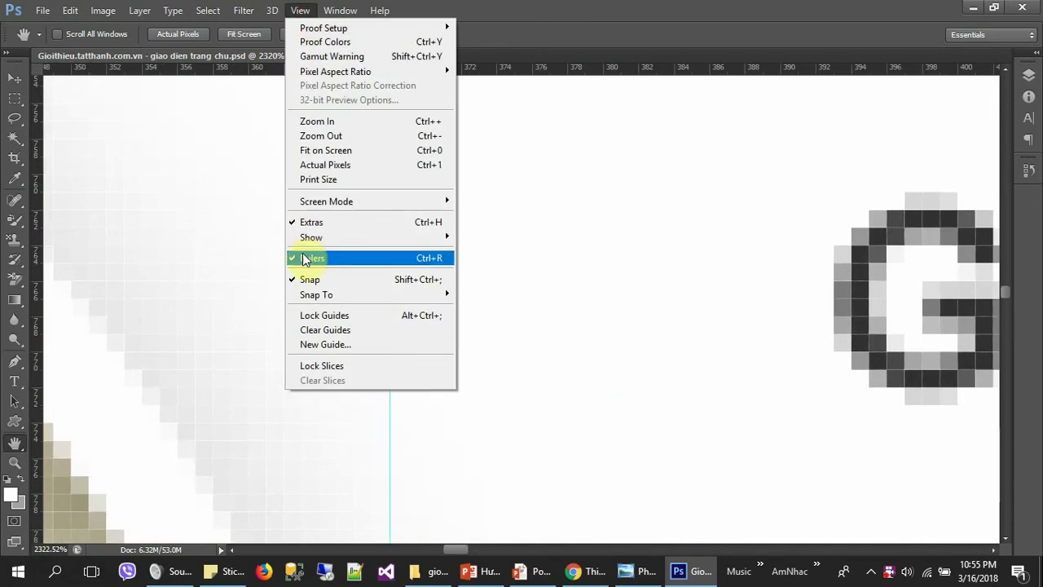
{"action": "mouse_move", "coordinate": [367, 237]}
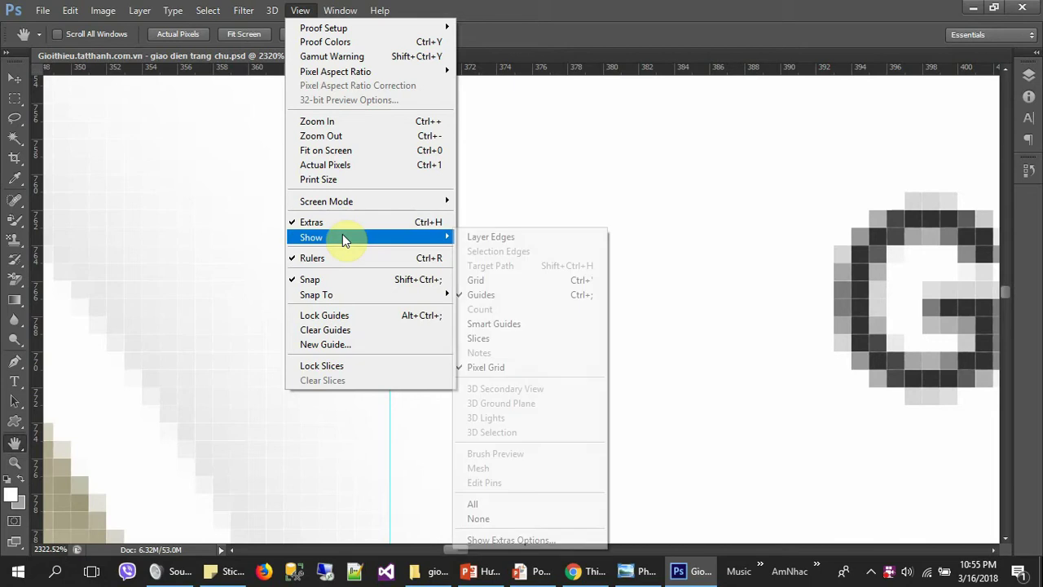
{"action": "left_click", "coordinate": [497, 366]}
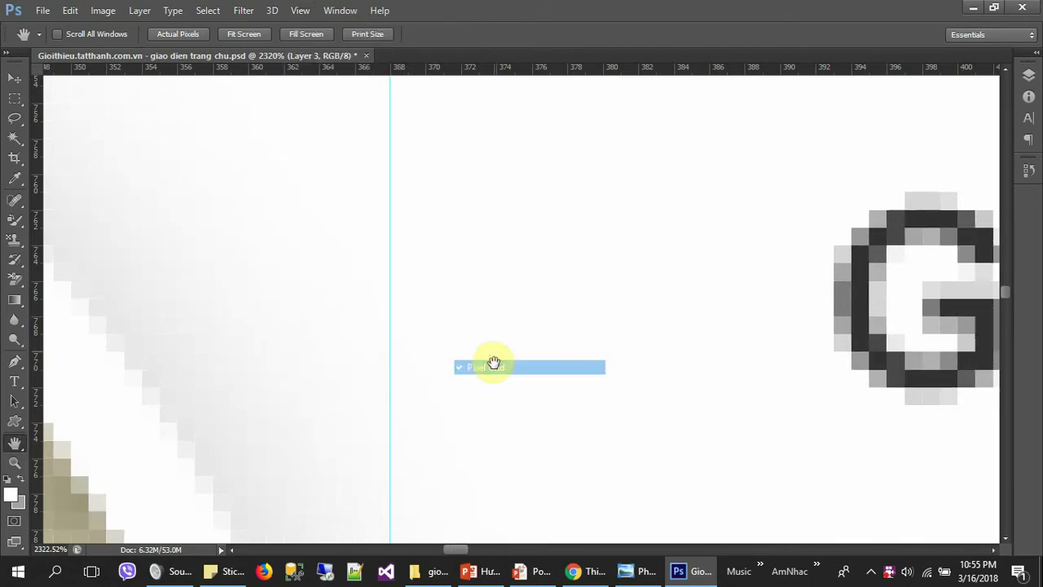
{"action": "scroll", "coordinate": [522, 300], "scroll_direction": "right", "scroll_amount": 10}
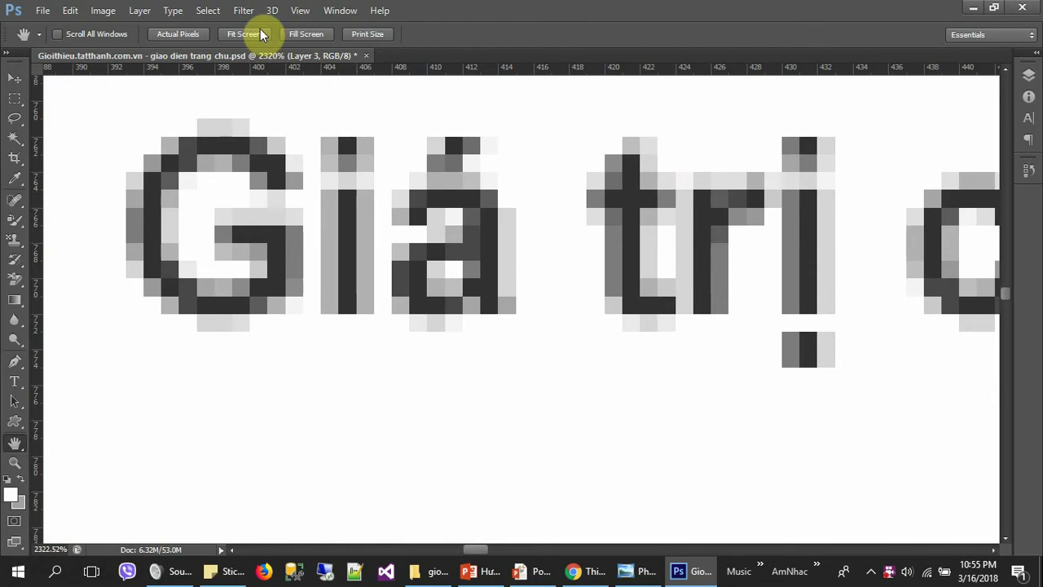
{"action": "left_click", "coordinate": [296, 11]}
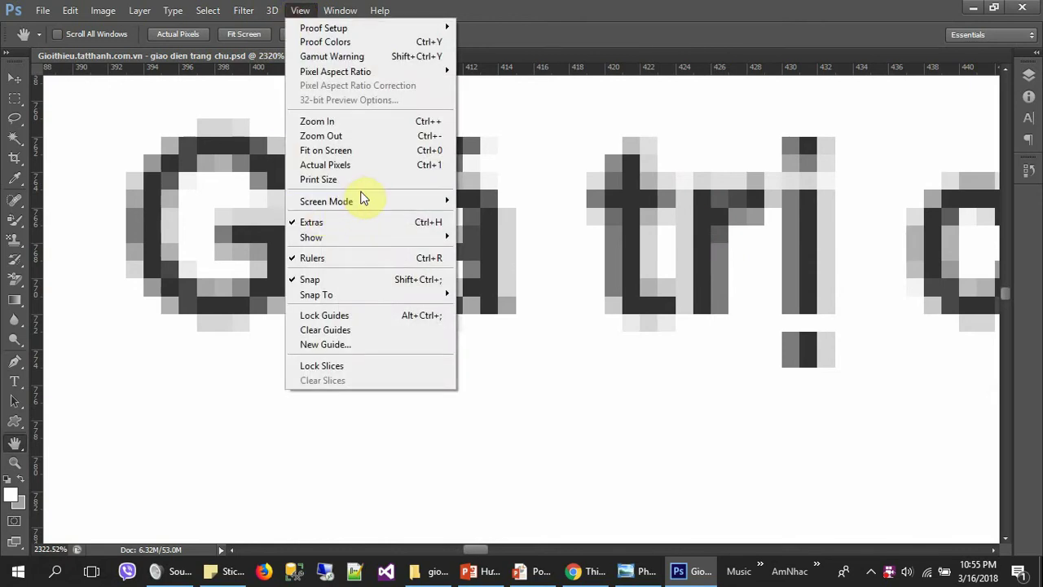
{"action": "mouse_move", "coordinate": [311, 238]}
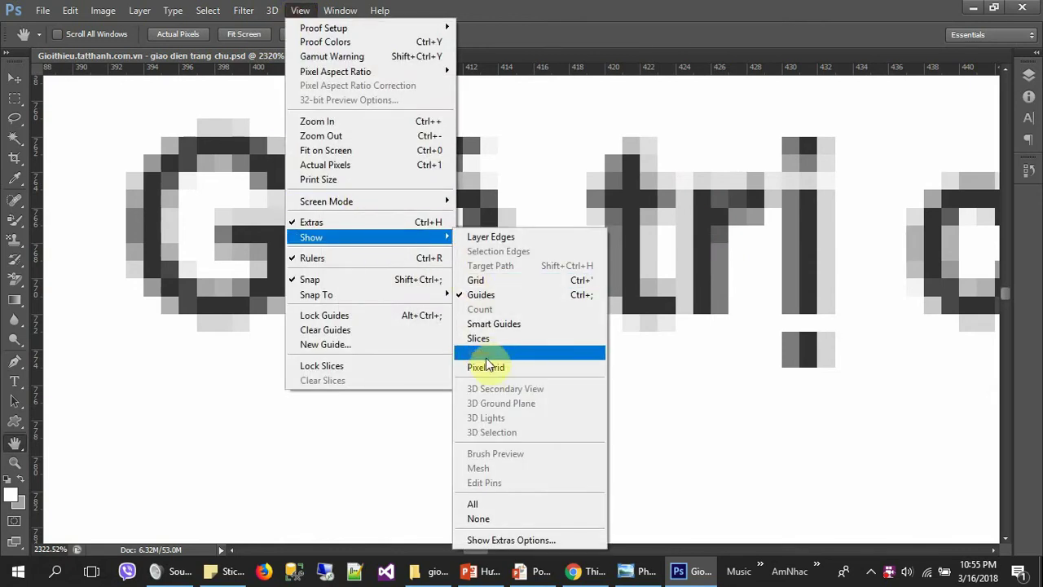
{"action": "left_click", "coordinate": [493, 366]}
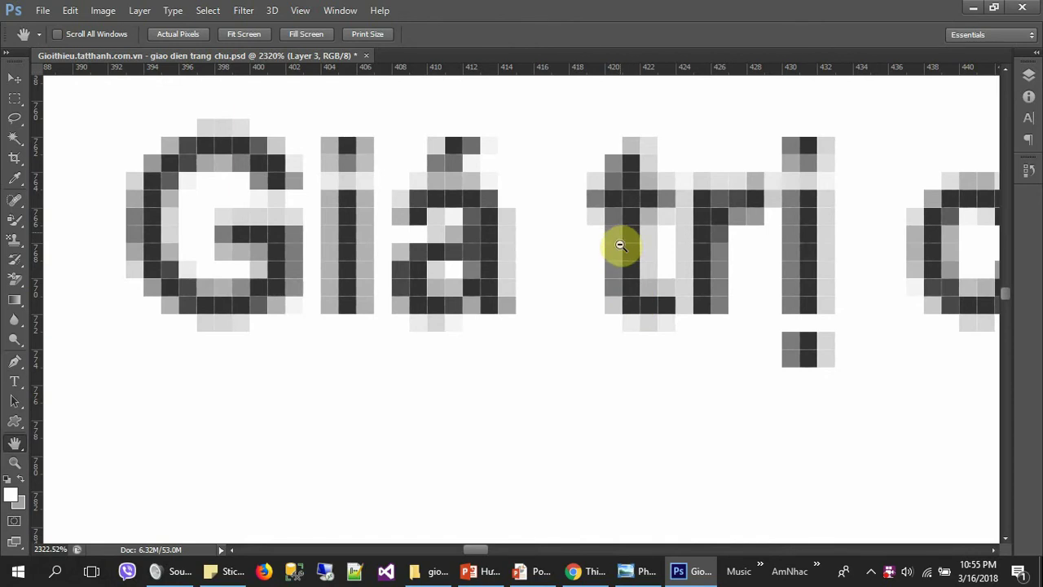
{"action": "key", "text": "ctrl+alt+0"}
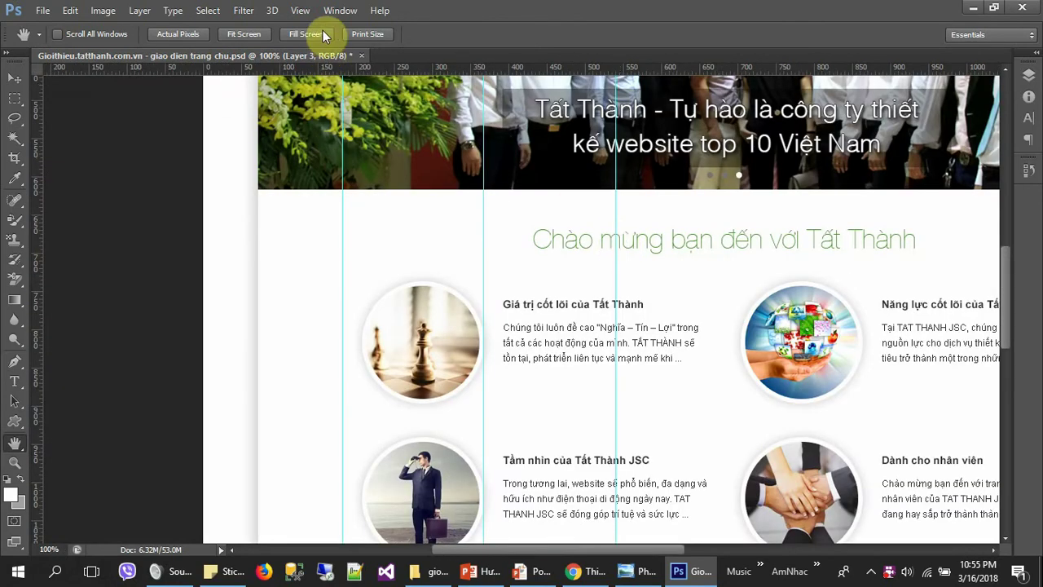
Step: Turn off the pixel grid and show the guides again over the banner photo
{"action": "left_click", "coordinate": [300, 9]}
{"action": "mouse_move", "coordinate": [366, 237]}
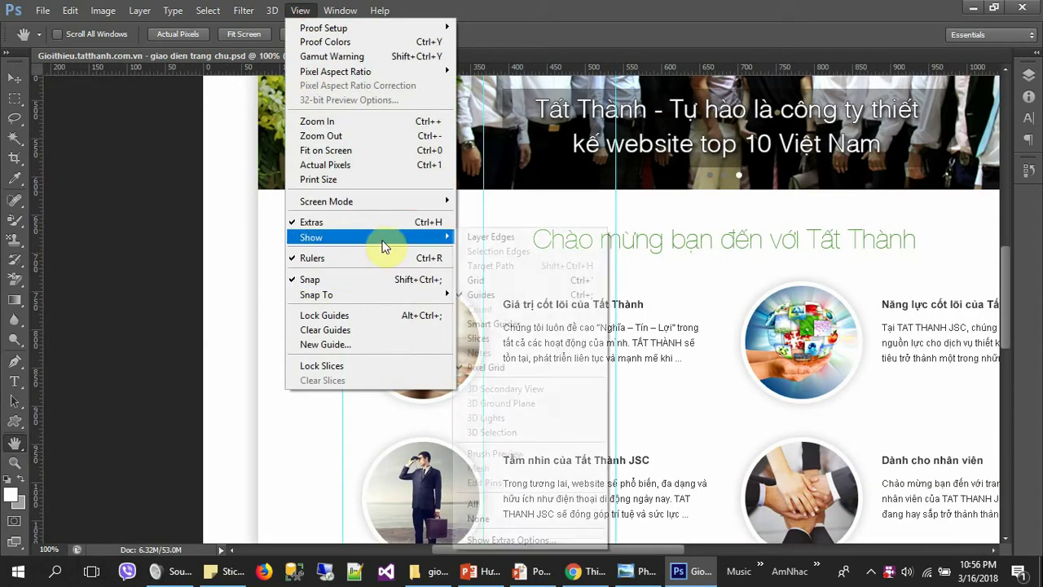
{"action": "left_click", "coordinate": [522, 367]}
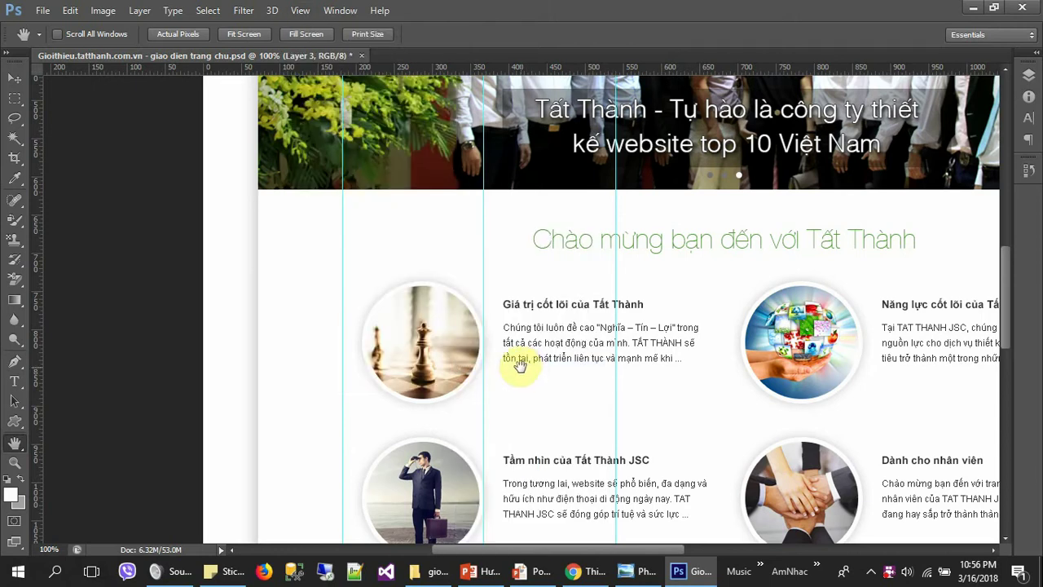
{"action": "left_click_drag", "start_coordinate": [520, 366], "coordinate": [439, 311]}
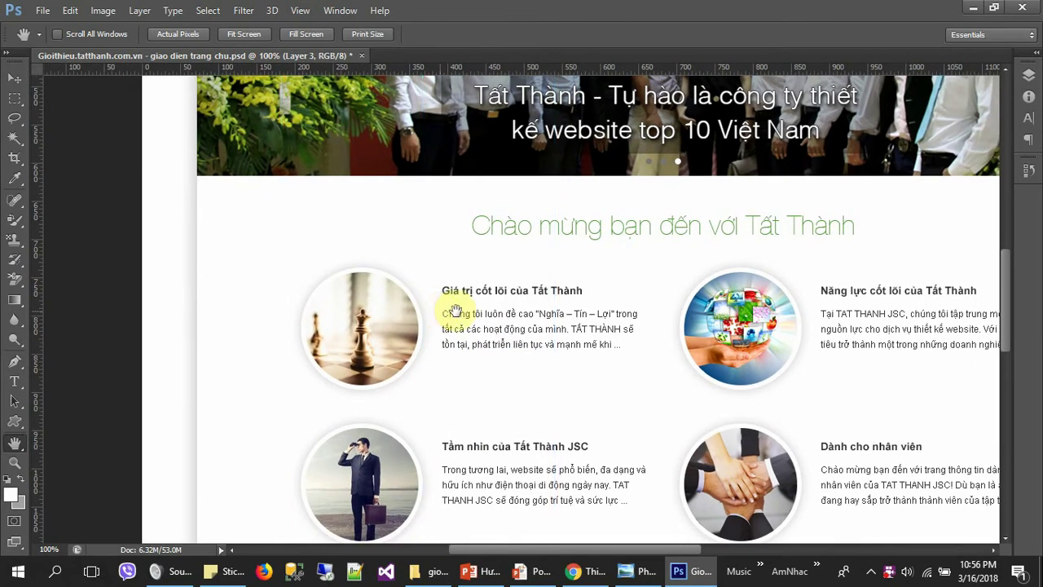
{"action": "left_click_drag", "start_coordinate": [440, 312], "coordinate": [467, 363]}
{"action": "key", "text": "ctrl+semicolon"}
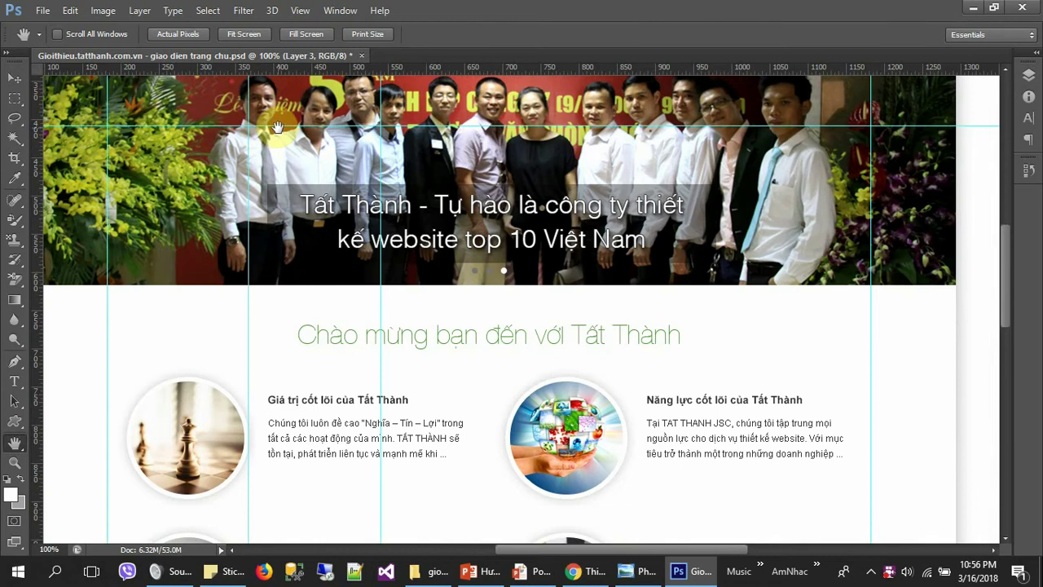
Step: With the Move tool, drag one horizontal banner guide back into the ruler to remove it
{"action": "left_click", "coordinate": [15, 84]}
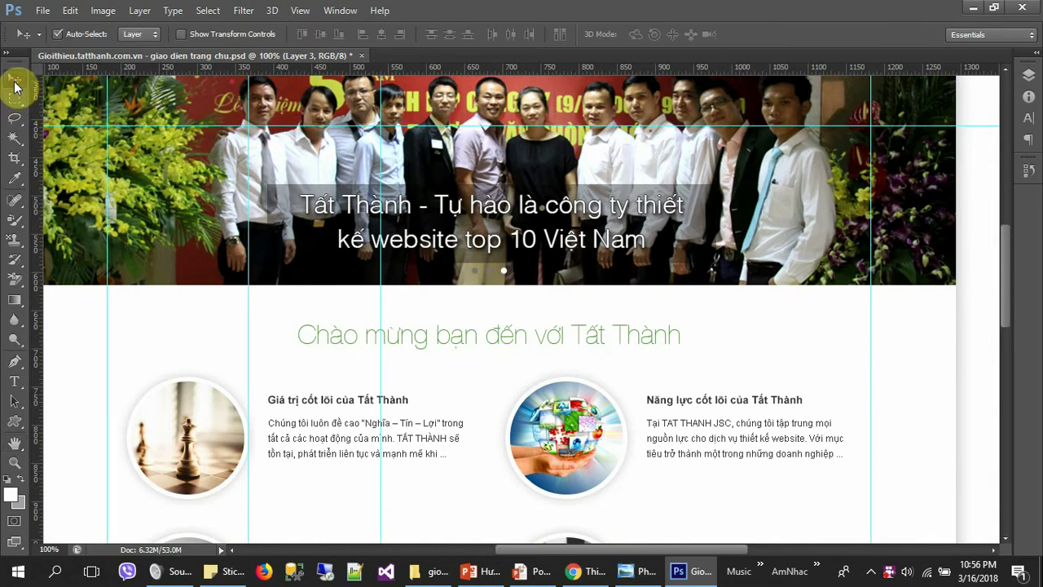
{"action": "left_click_drag", "start_coordinate": [355, 119], "coordinate": [400, 58]}
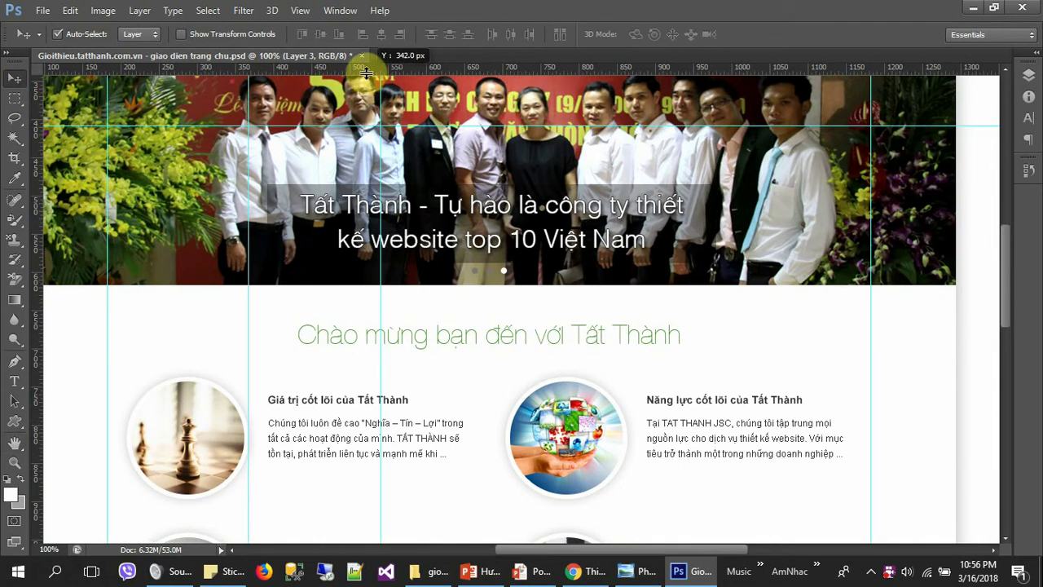
{"action": "scroll", "coordinate": [441, 388], "scroll_direction": "up", "scroll_amount": 2}
{"action": "scroll", "coordinate": [436, 380], "scroll_direction": "up", "scroll_amount": 1}
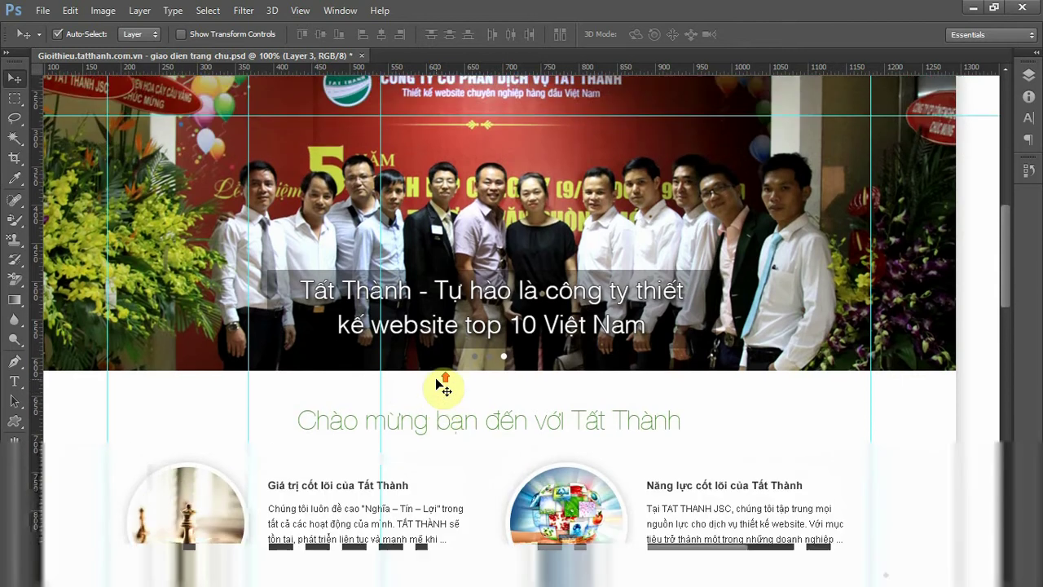
{"action": "scroll", "coordinate": [434, 375], "scroll_direction": "up", "scroll_amount": 2}
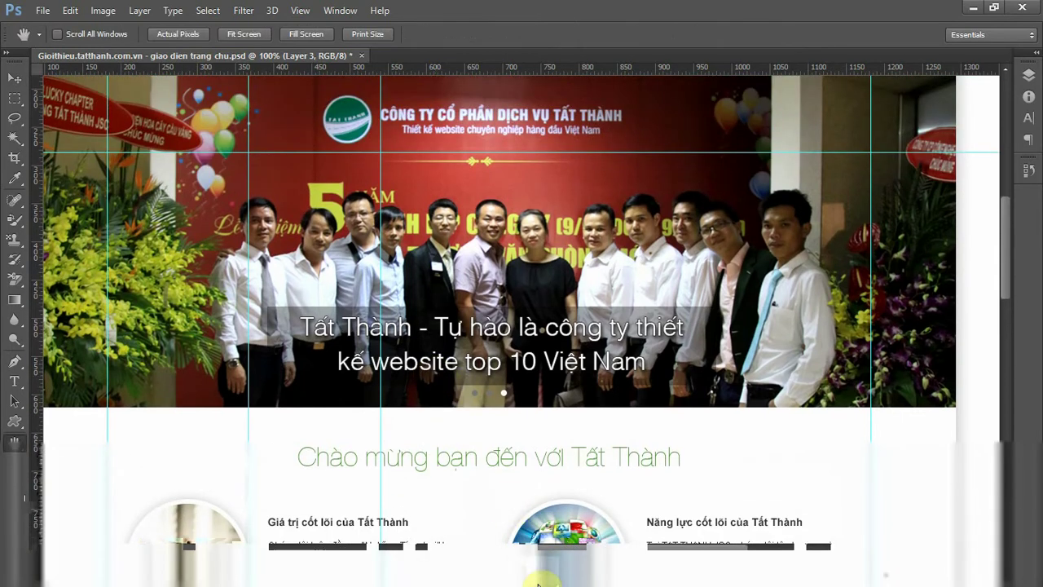